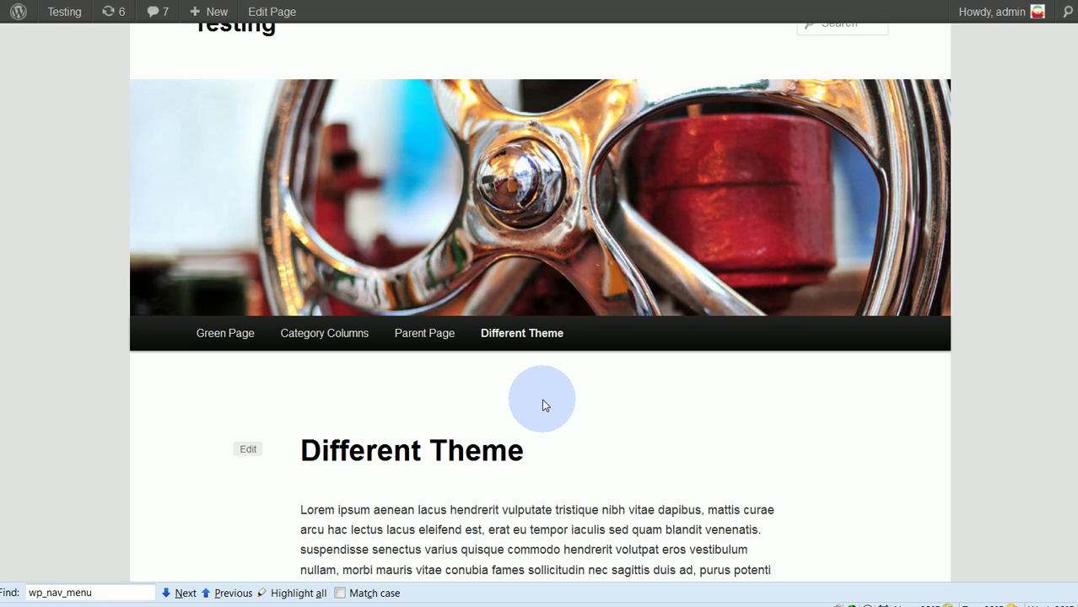
Browse the Parent Page and Category Columns pages, then return to the Testing home page
scroll(542, 406, "up", 2)
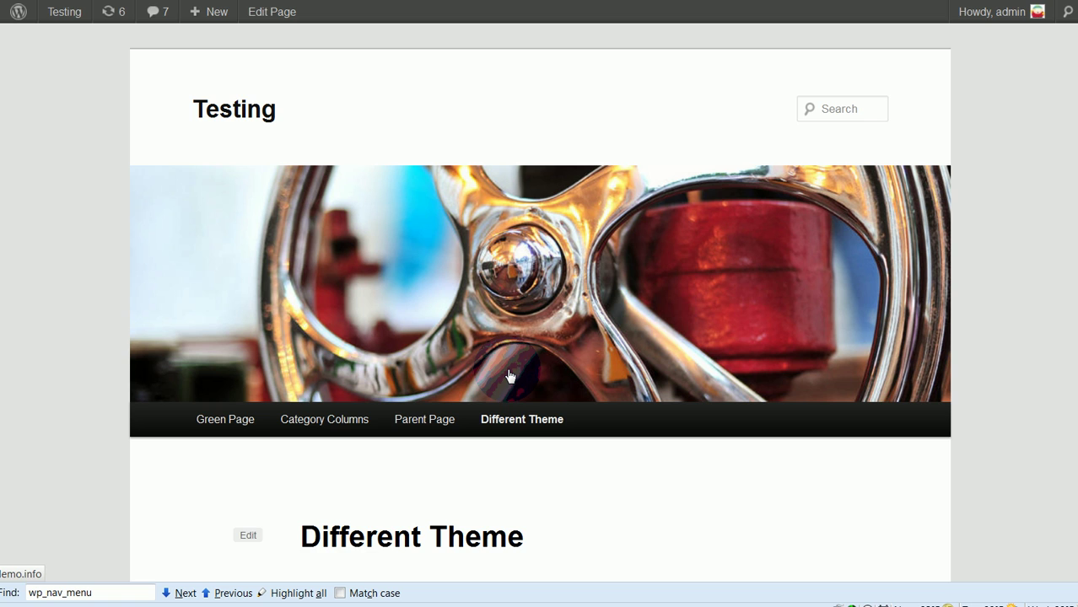
scroll(509, 376, "down", 3)
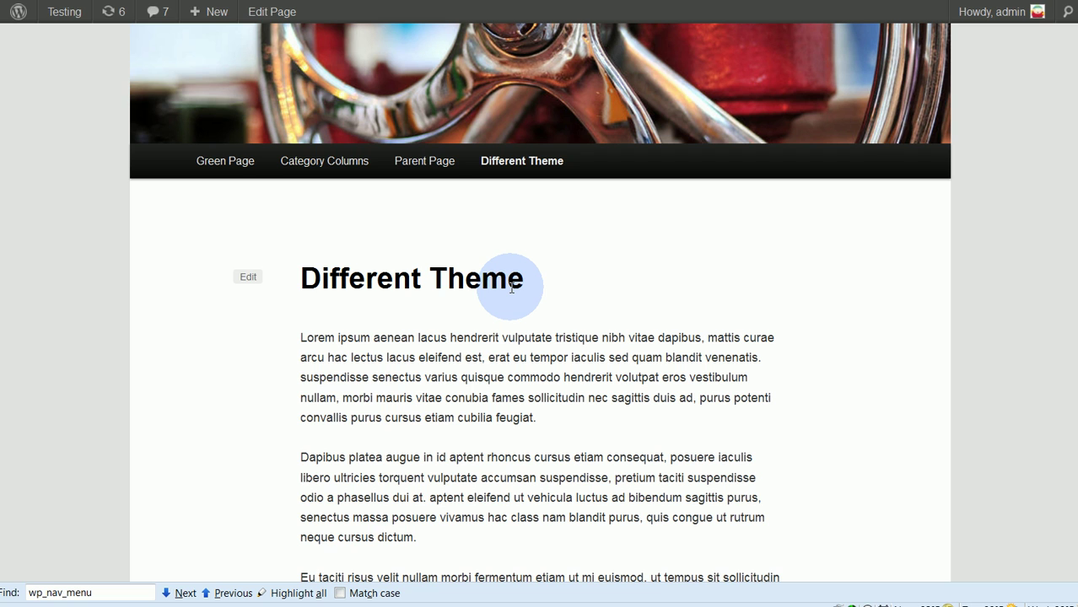
scroll(511, 289, "down", 2)
scroll(549, 320, "up", 4)
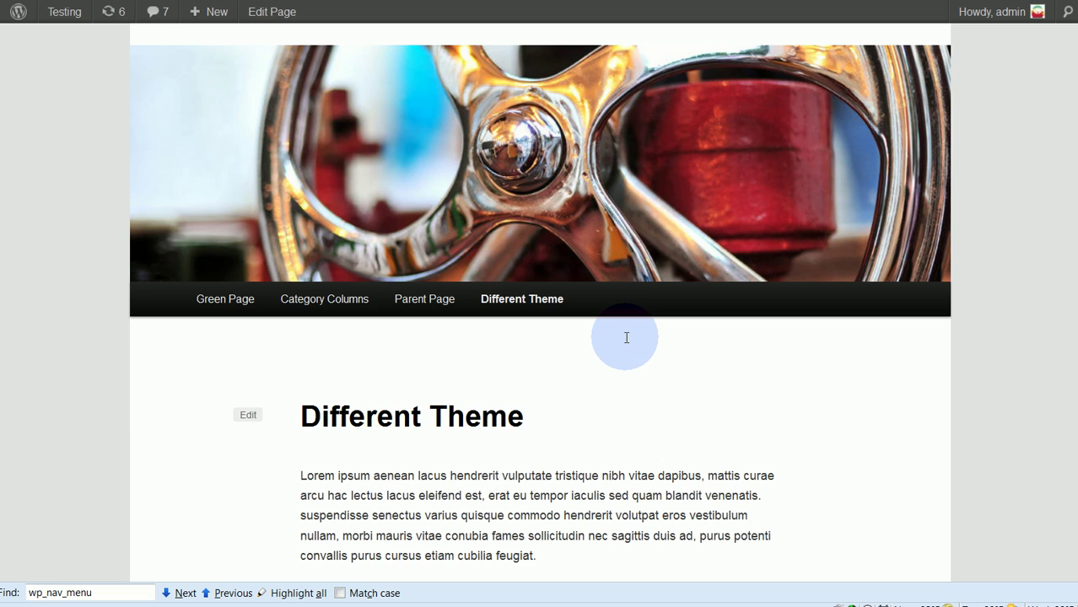
left_click(424, 422)
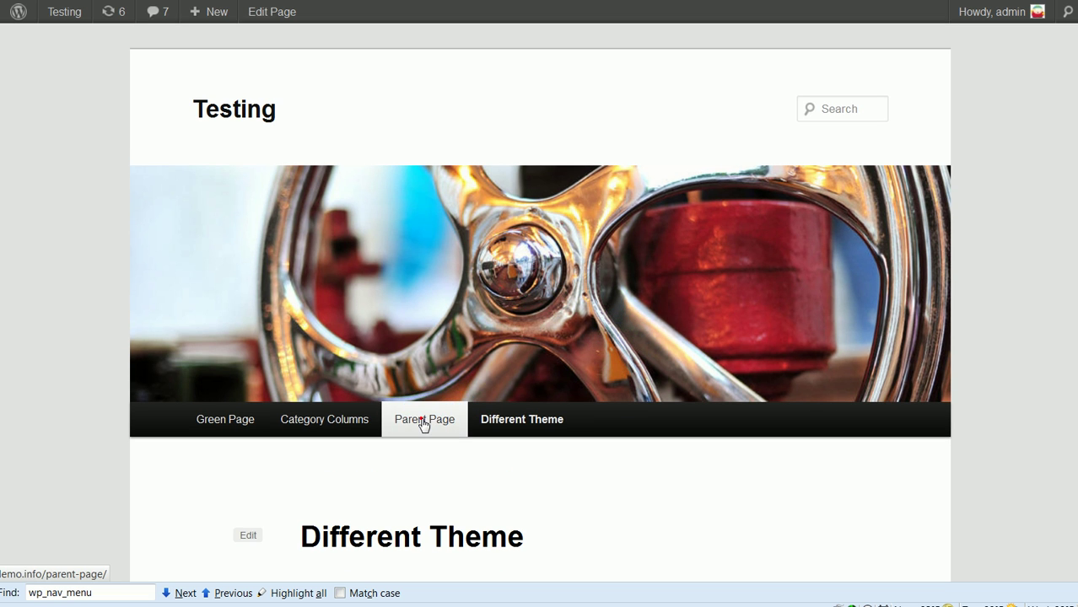
left_click(335, 433)
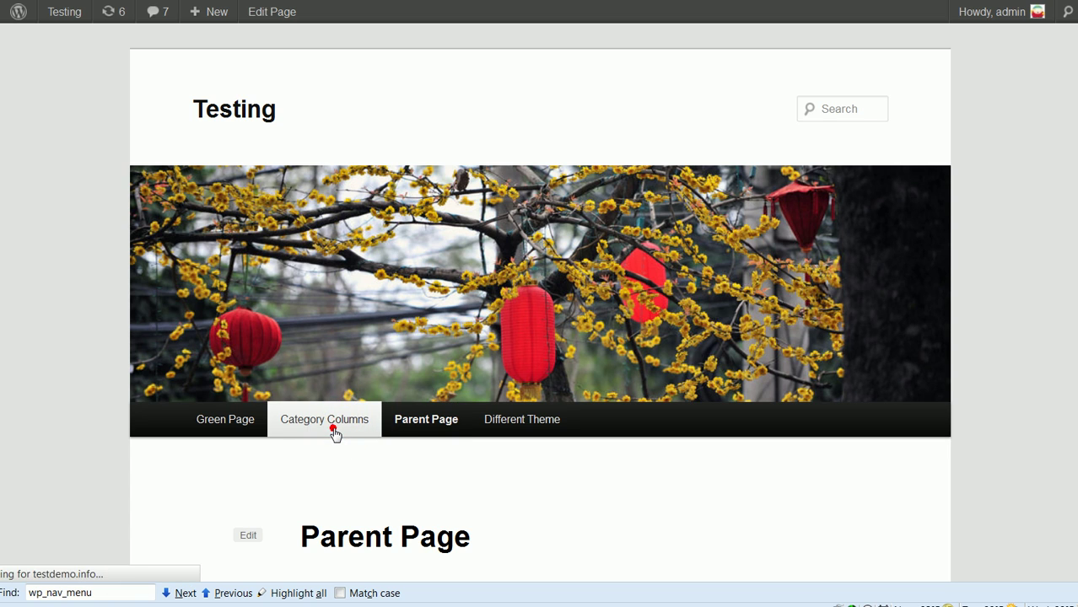
left_click(274, 111)
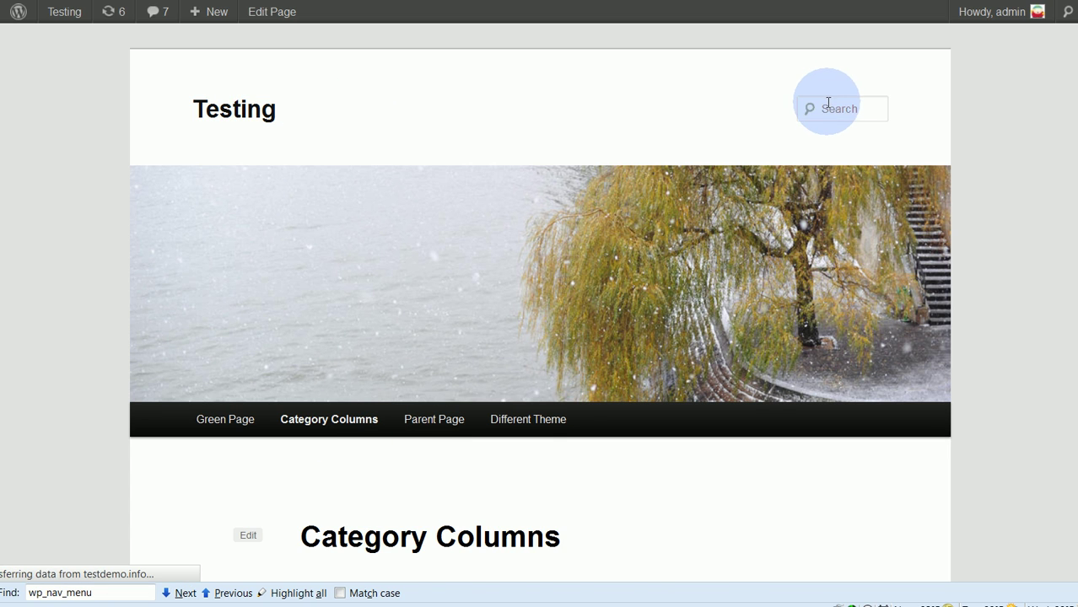
scroll(585, 253, "down", 5)
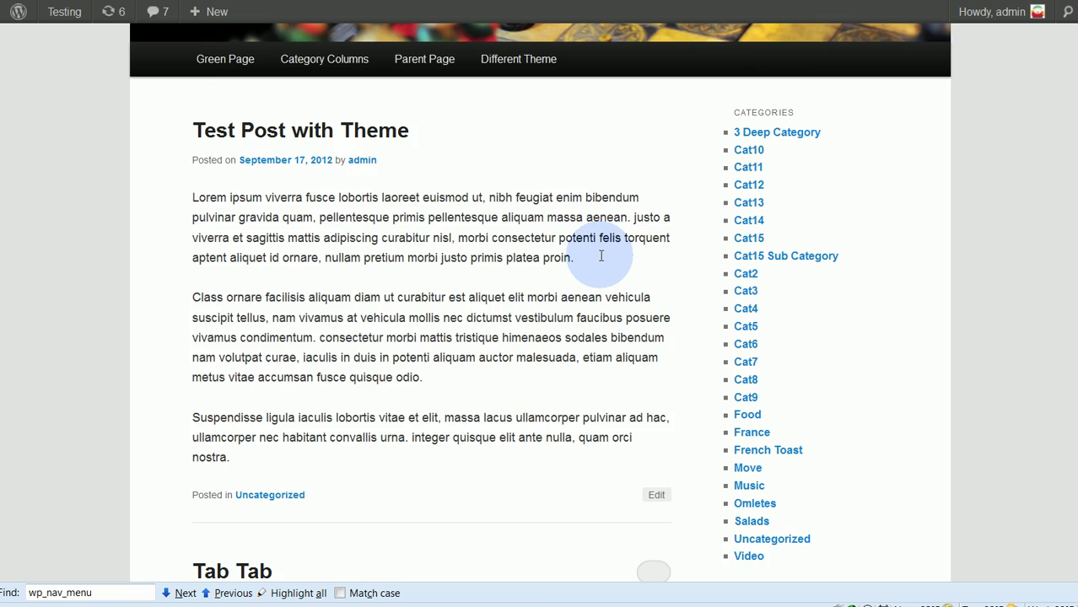
scroll(593, 266, "up", 5)
scroll(593, 266, "up", 1)
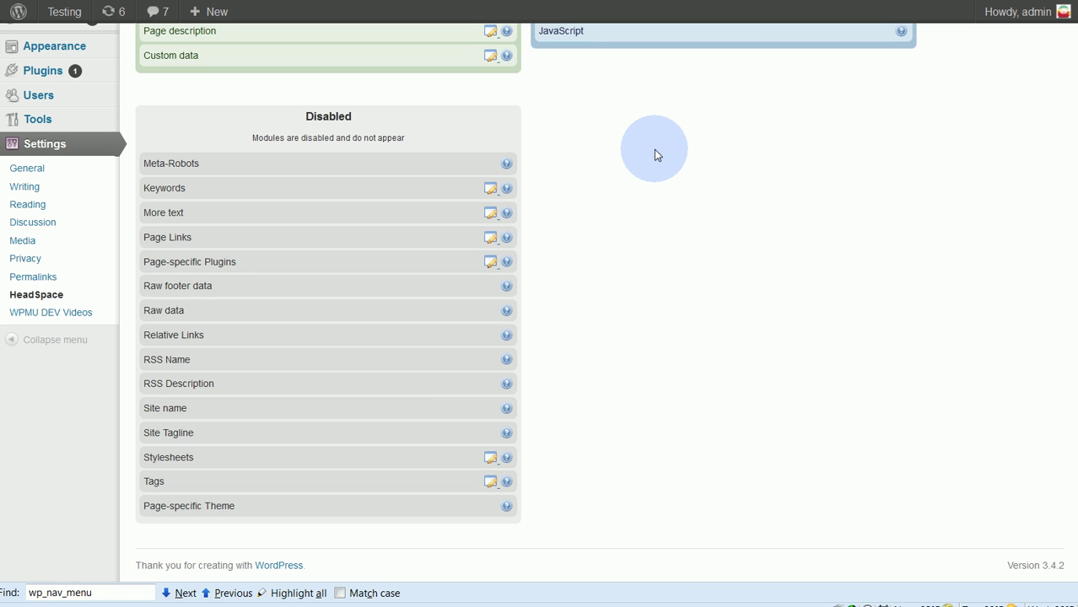
scroll(626, 291, "up", 3)
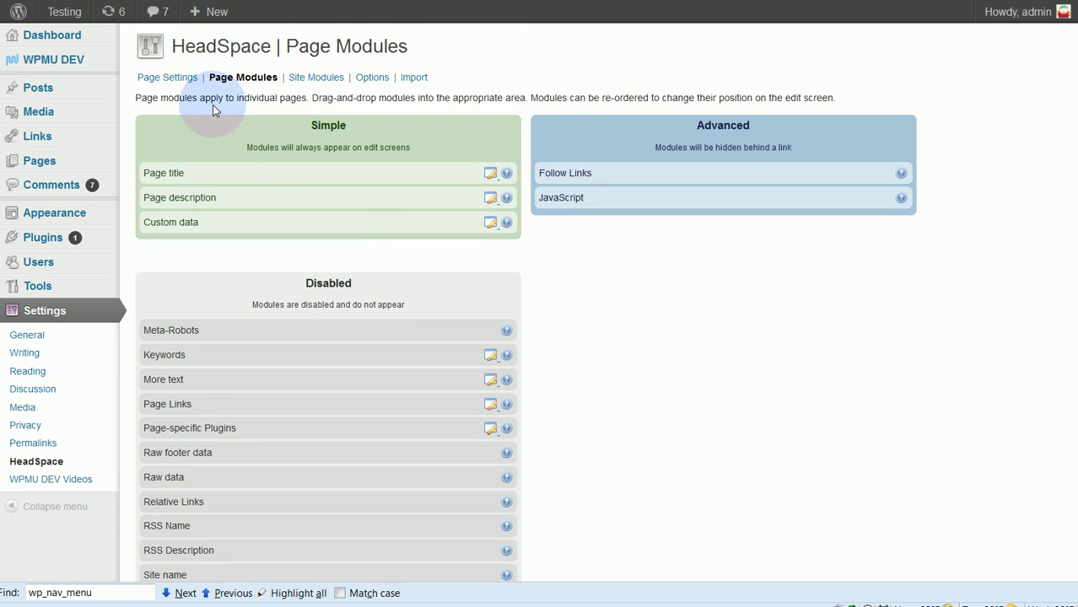
left_click(167, 77)
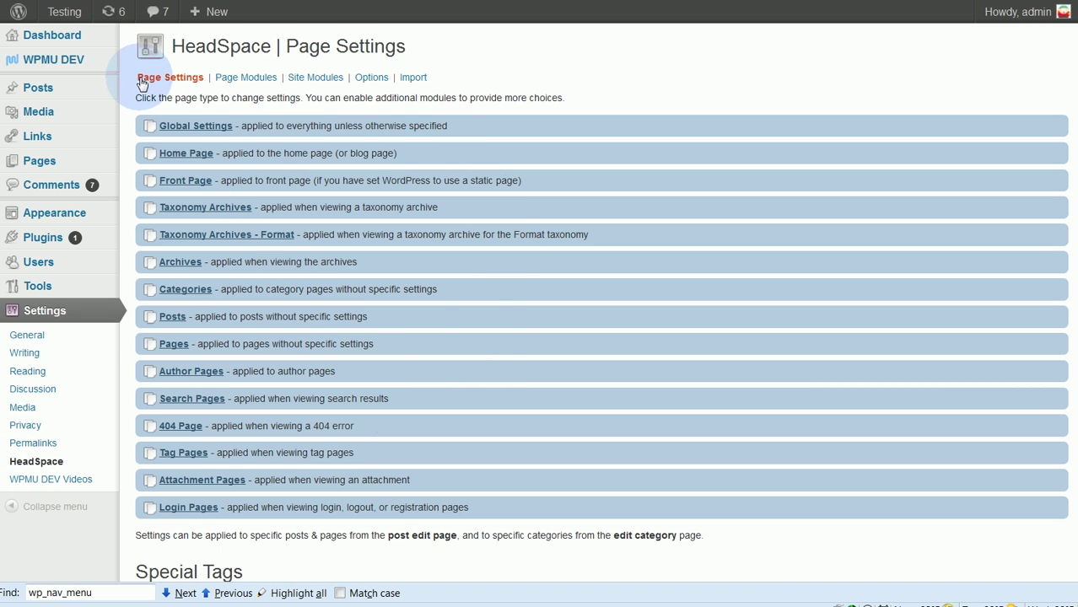
left_click(254, 84)
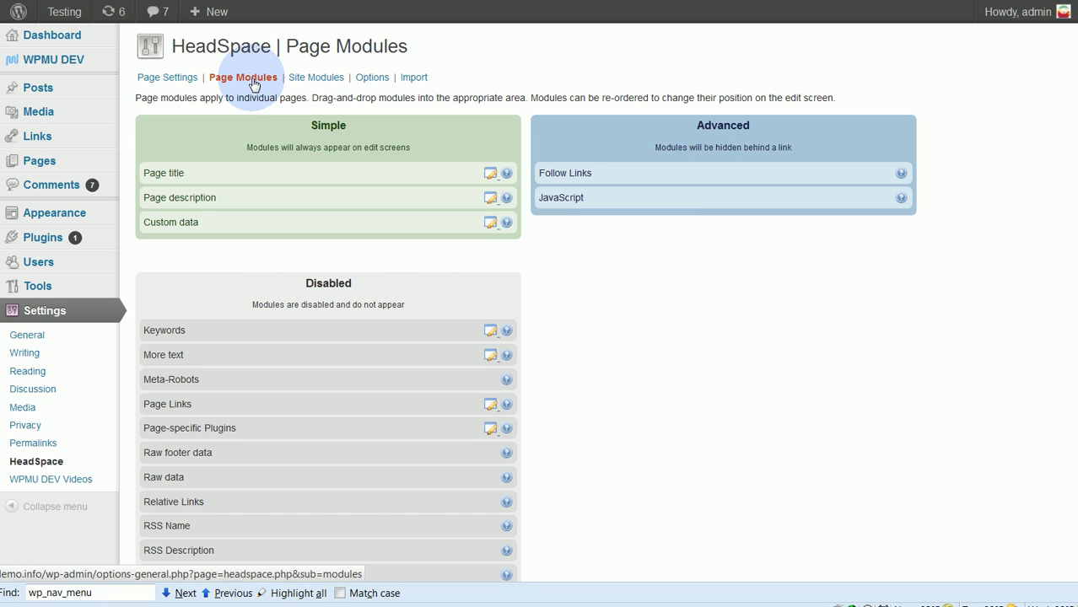
scroll(561, 303, "down", 2)
scroll(385, 193, "up", 2)
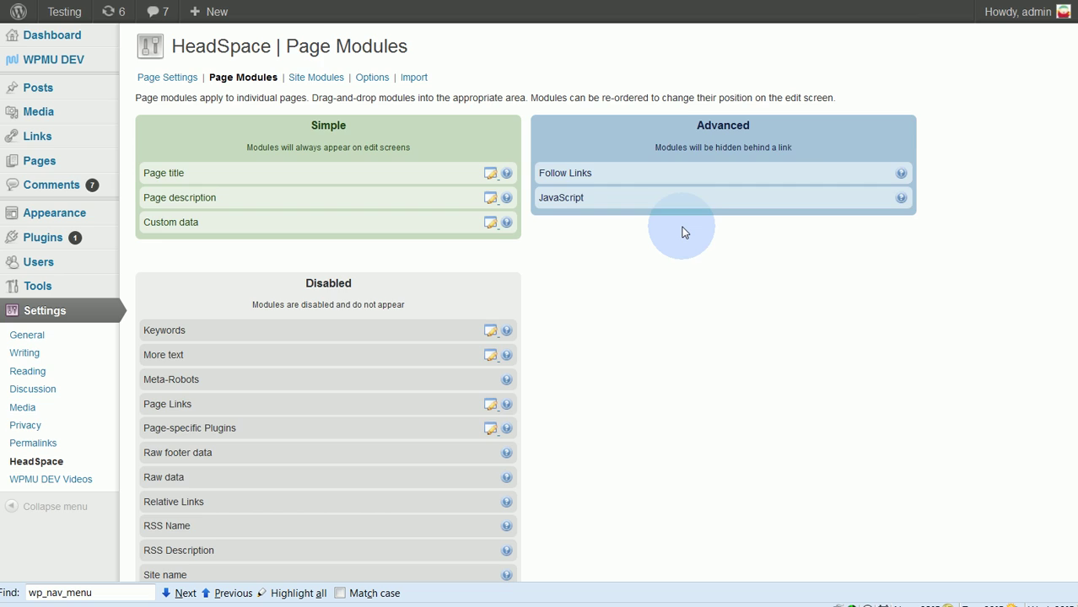
scroll(681, 241, "down", 4)
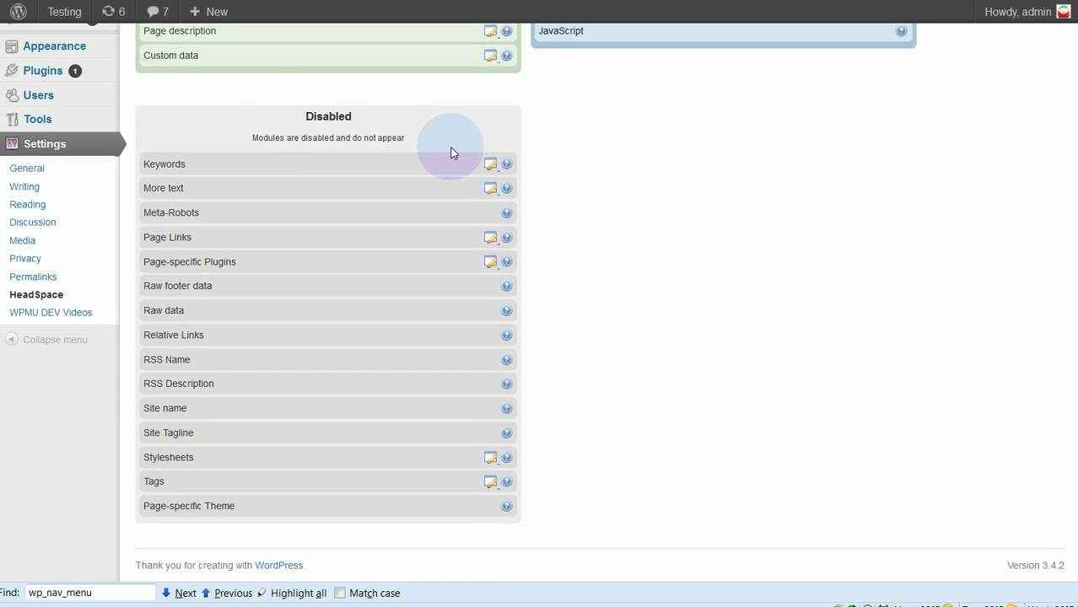
scroll(589, 237, "up", 2)
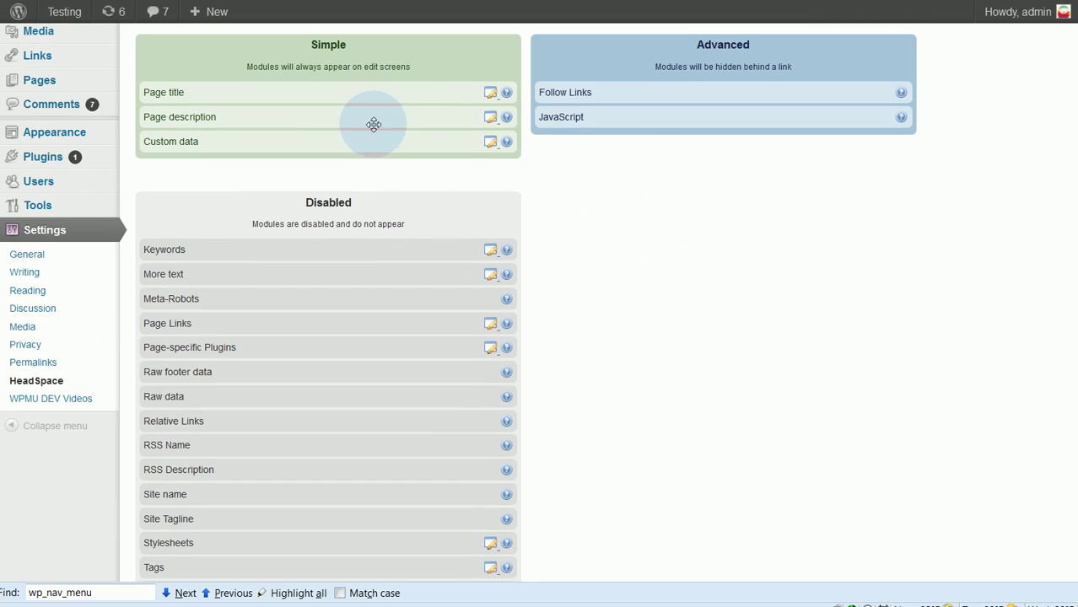
scroll(632, 257, "down", 2)
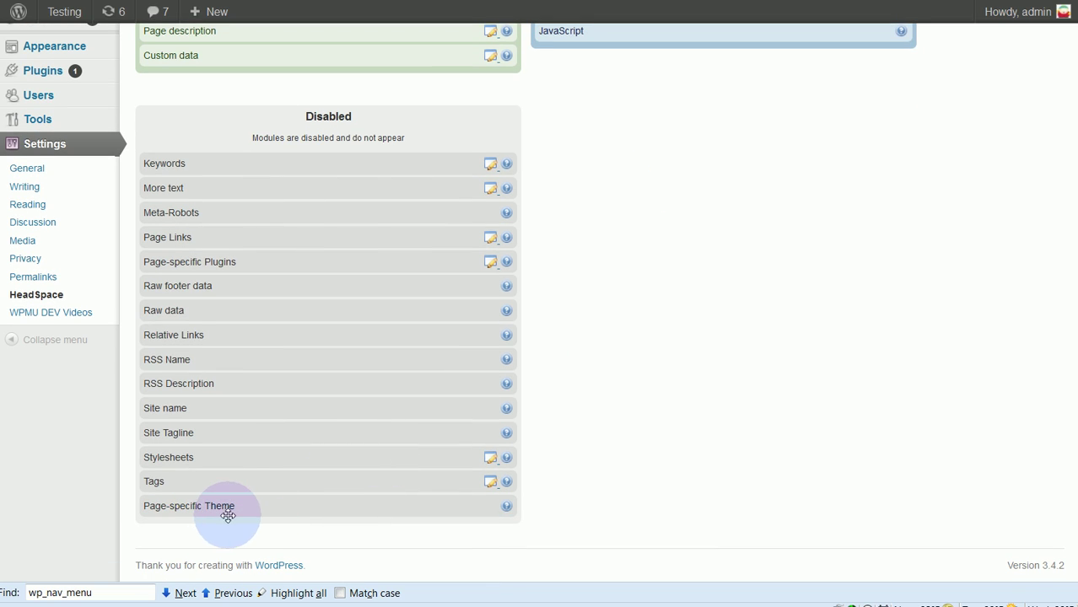
Move the Page-specific Theme module out of Disabled into the active module lists
left_click_drag(252, 510, 333, 91)
scroll(650, 268, "up", 3)
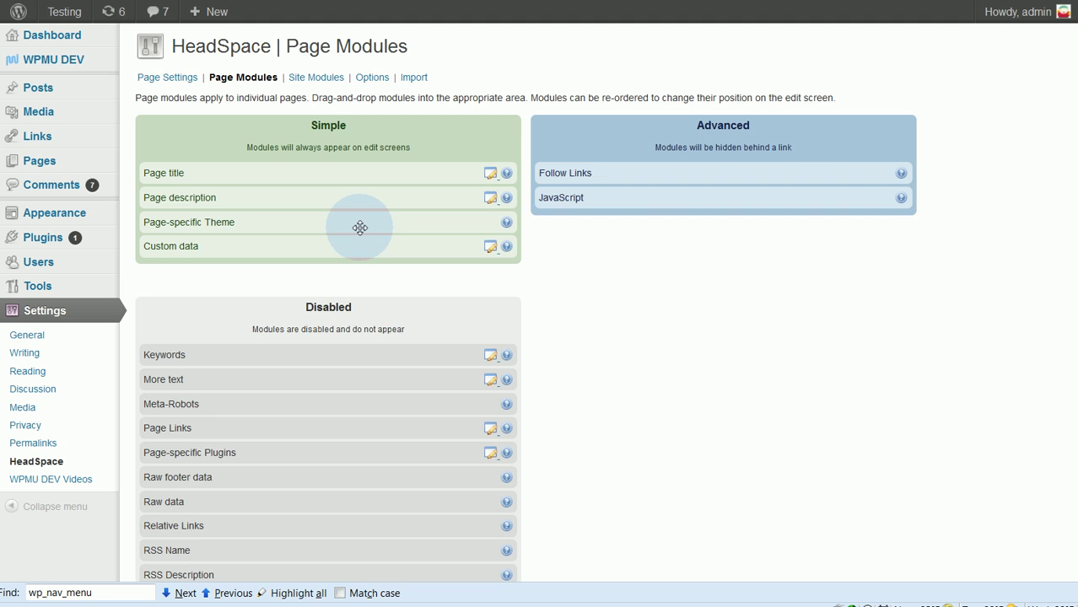
left_click_drag(358, 228, 767, 237)
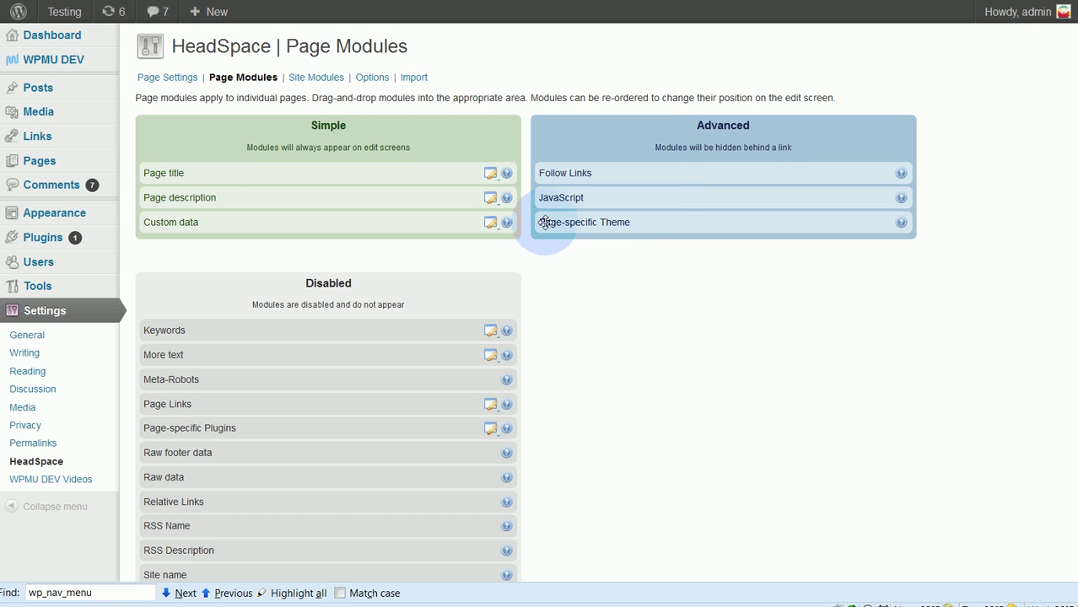
Disable JavaScript, Follow Links, Custom data, Page description and Page title, leaving Page-specific Theme in Simple
left_click_drag(604, 198, 221, 363)
left_click_drag(641, 175, 272, 359)
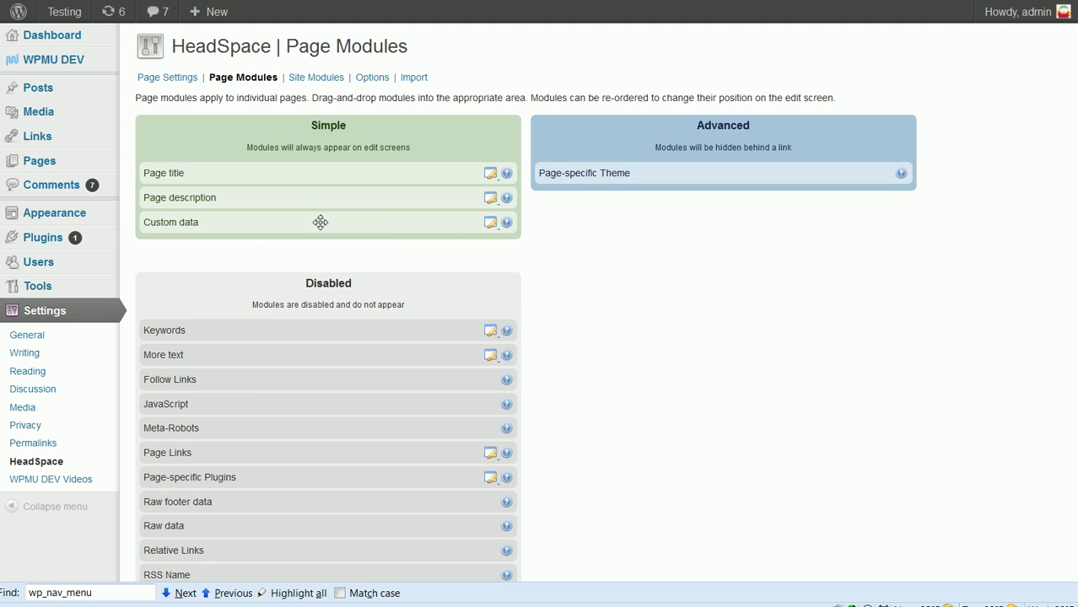
left_click_drag(315, 221, 325, 351)
left_click_drag(348, 194, 340, 352)
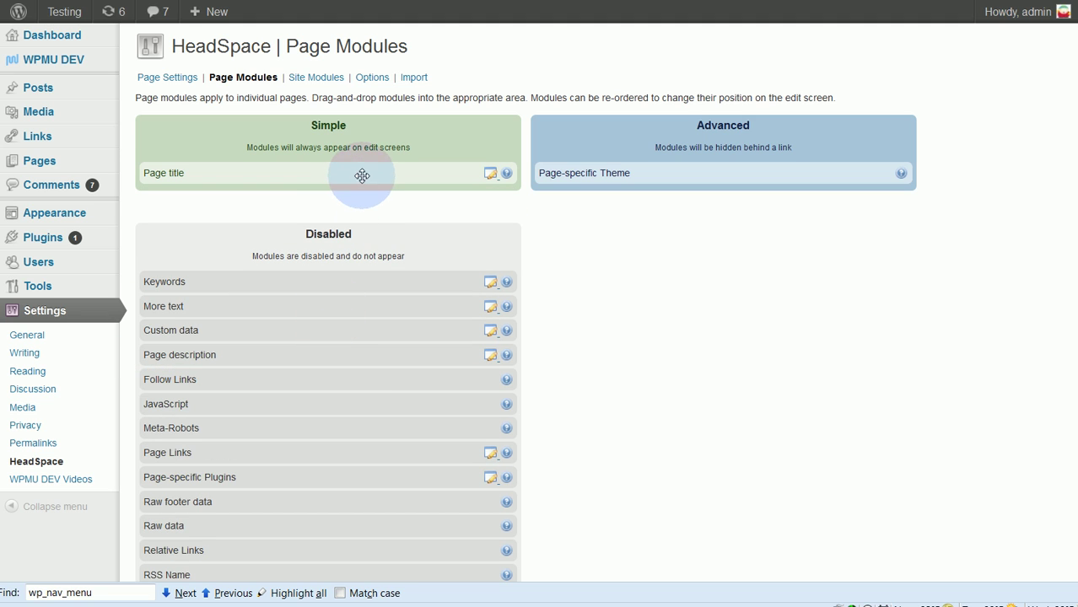
left_click_drag(361, 174, 354, 321)
left_click_drag(630, 171, 253, 166)
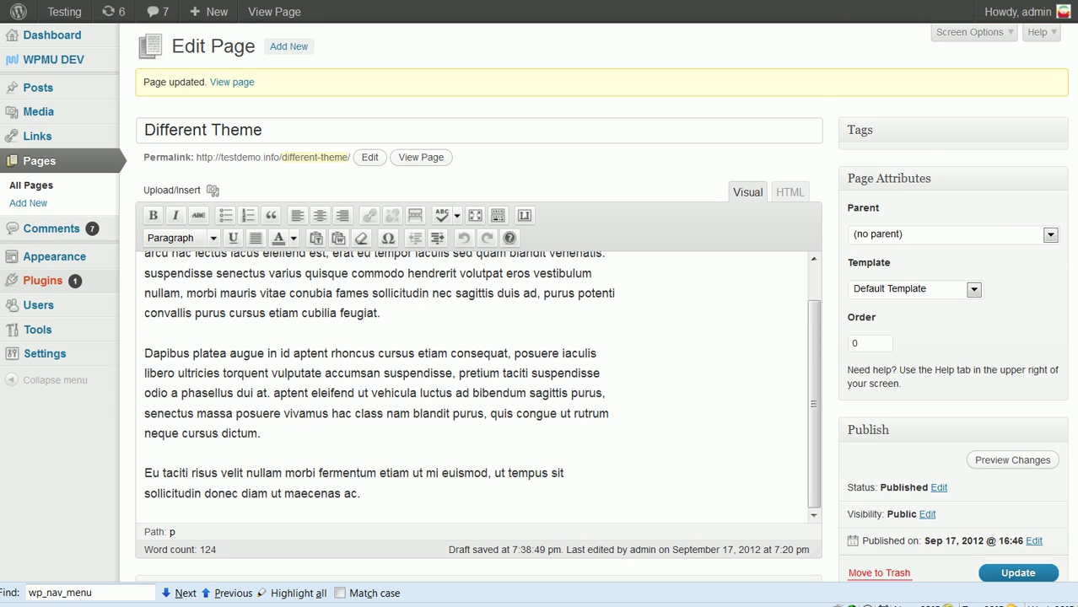
Switch the Different Theme page's HeadSpace Theme dropdown to Citizen Journal and save the page
left_click(803, 133)
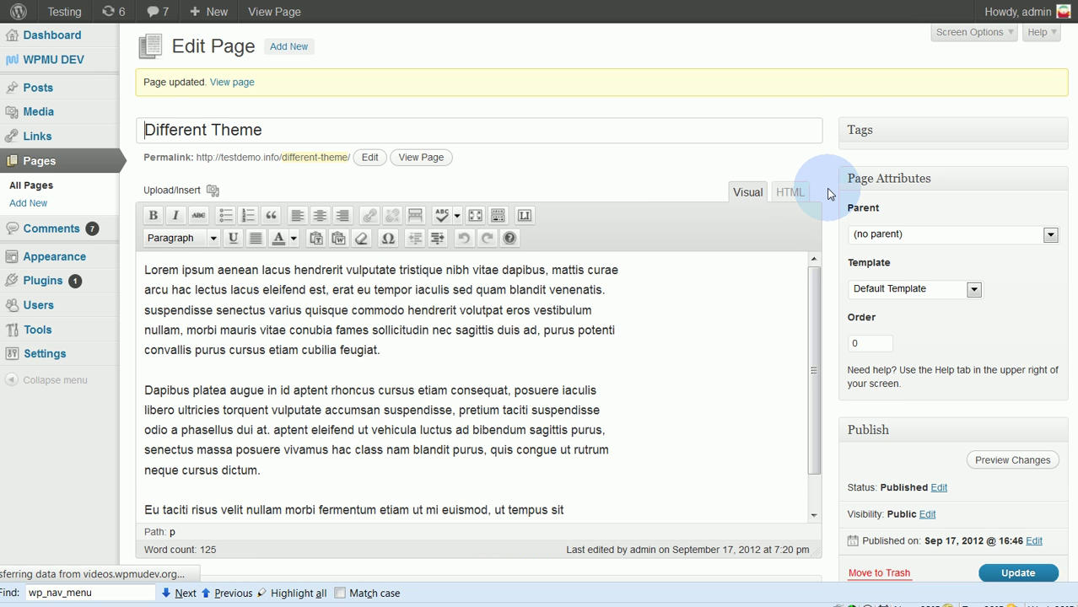
scroll(828, 194, "down", 3)
scroll(649, 204, "down", 1)
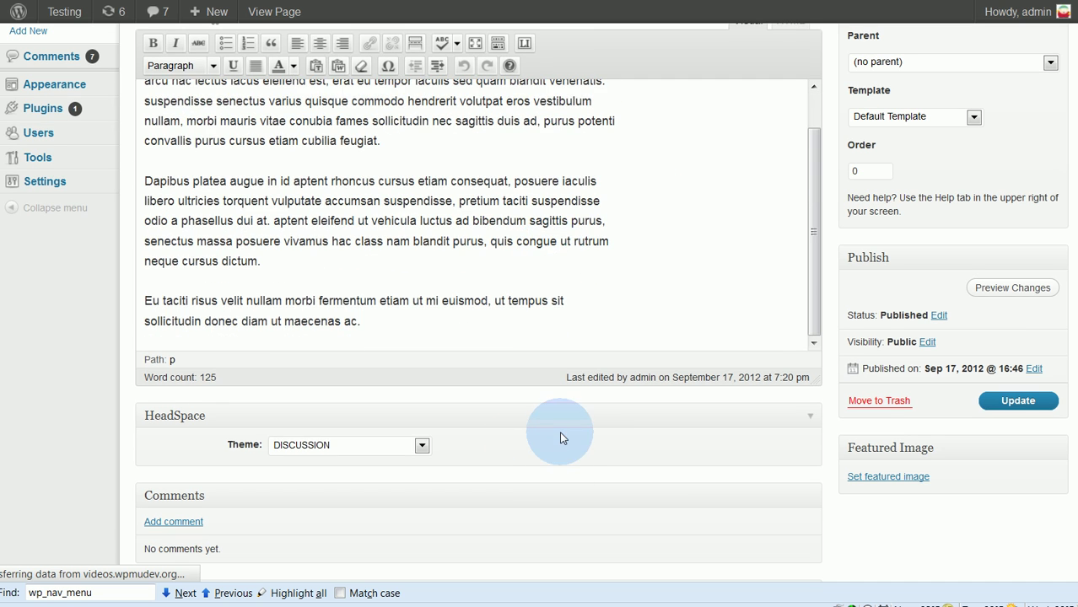
scroll(560, 431, "down", 2)
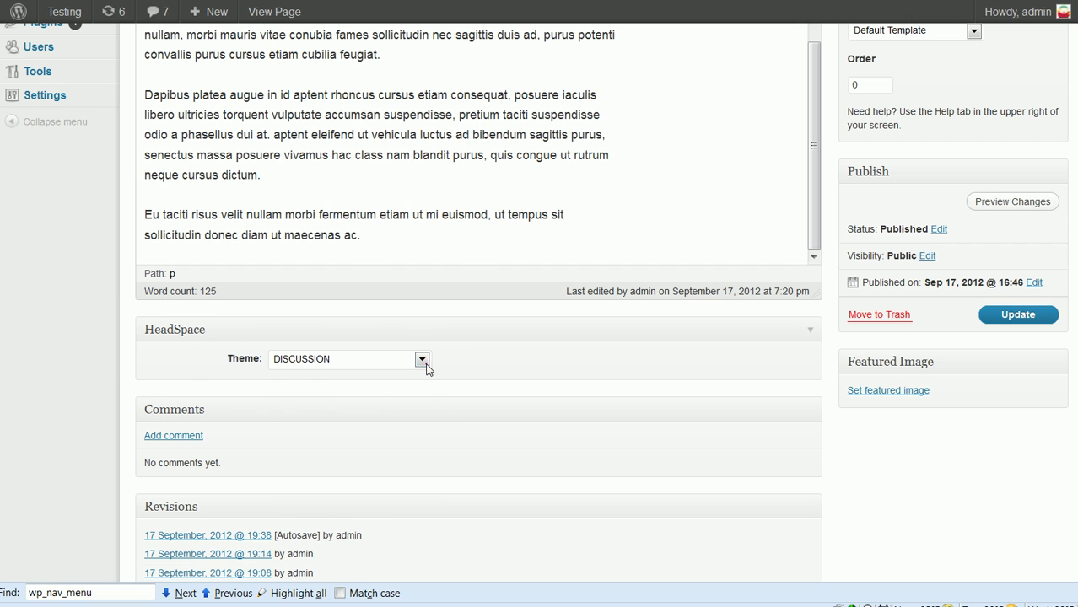
left_click(423, 361)
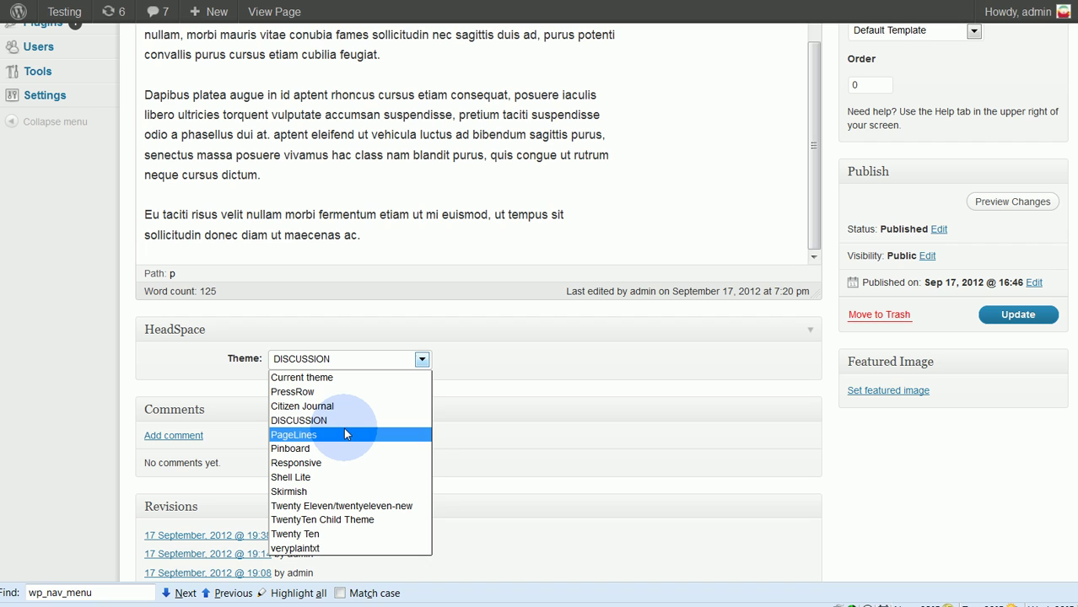
left_click(303, 407)
left_click(1011, 319)
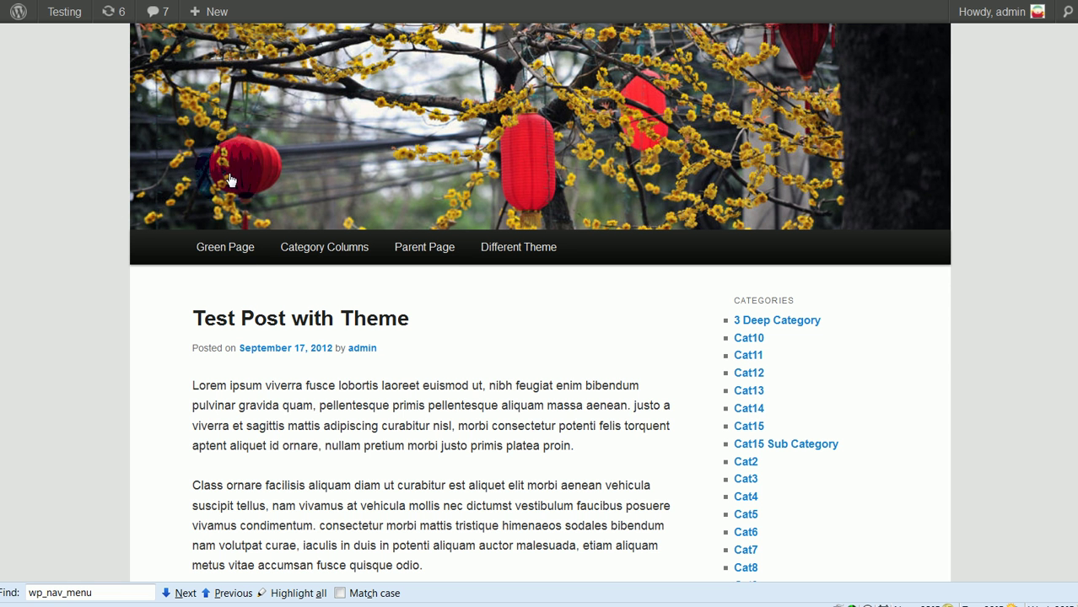
View the Citizen Journal-styled Different Theme page, then return to the home page
scroll(180, 284, "up", 2)
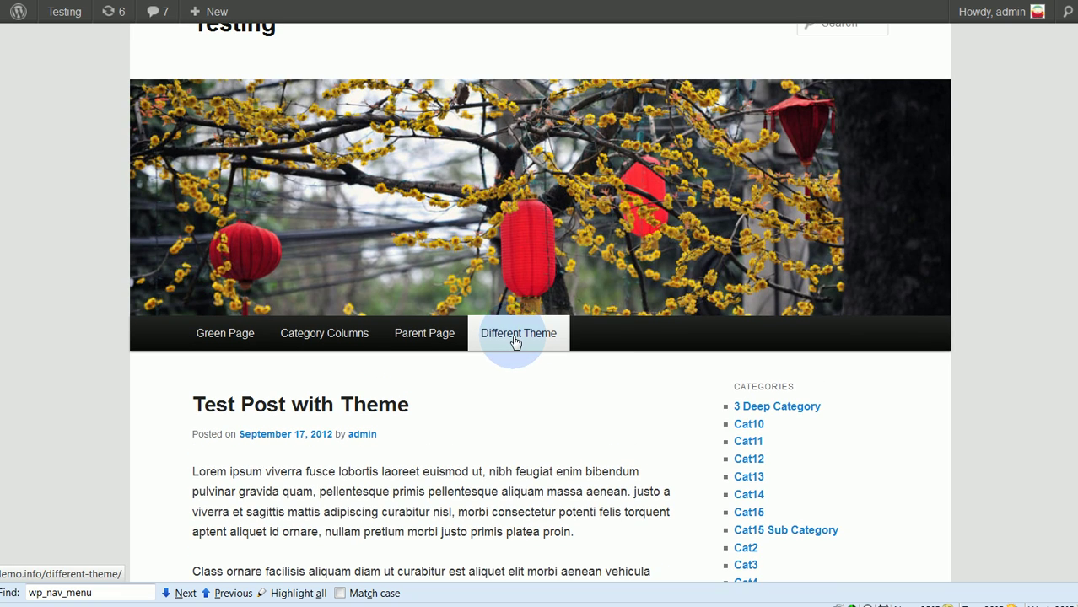
left_click(516, 337)
left_click(238, 112)
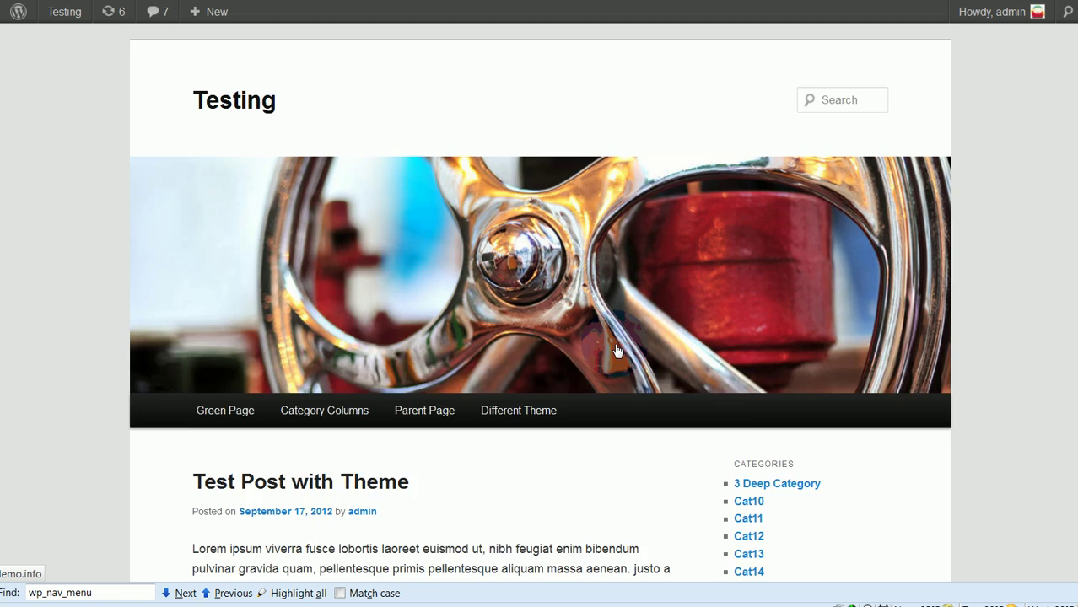
scroll(615, 347, "down", 4)
scroll(613, 344, "up", 4)
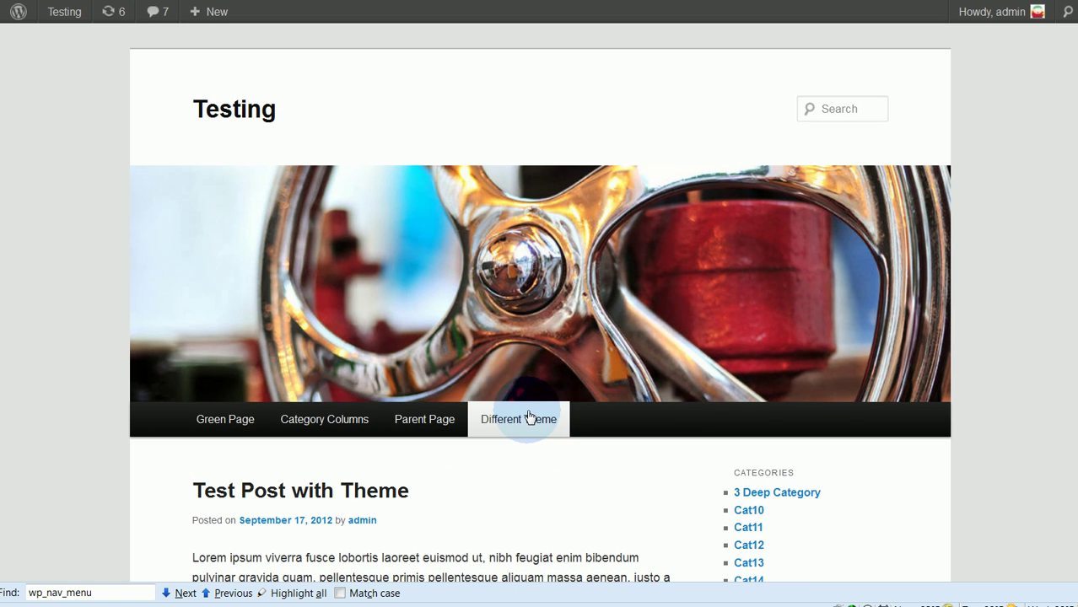
Compare the Different Theme page with the Parent Page, then reopen Different Theme from home
left_click(526, 419)
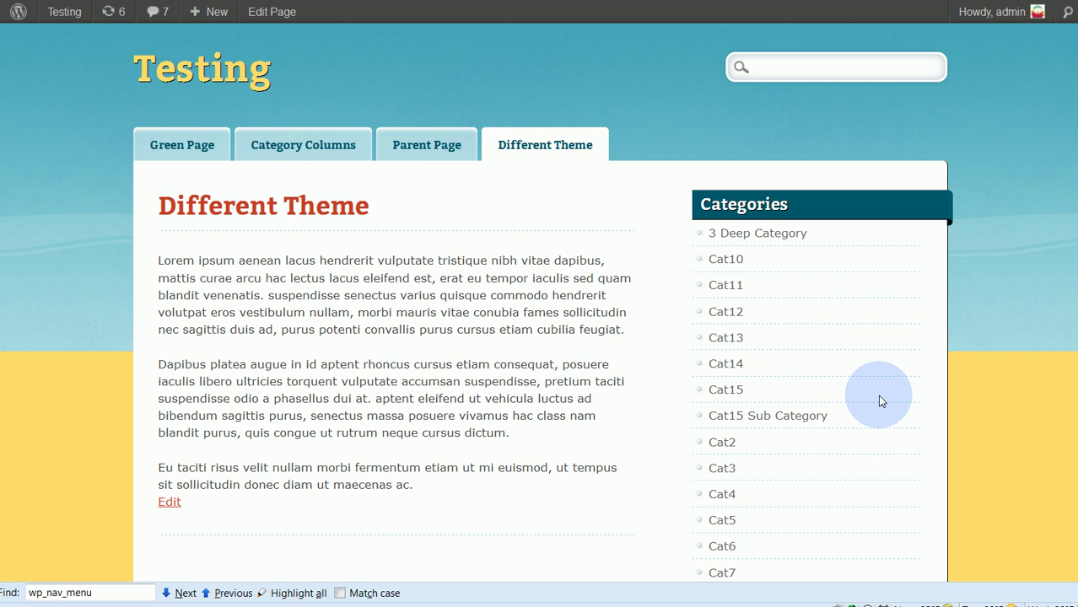
left_click(425, 144)
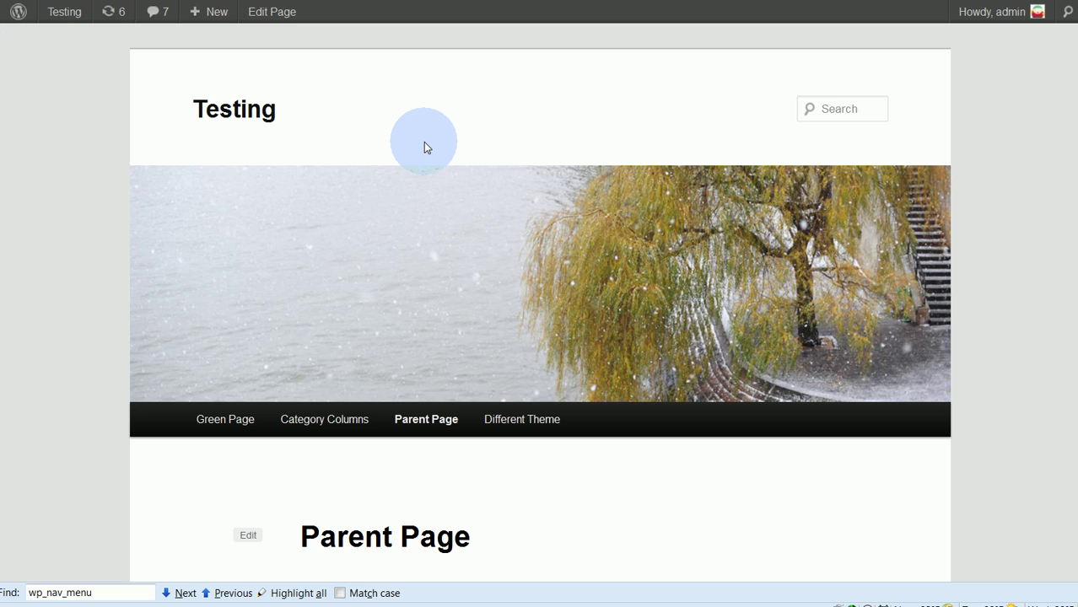
left_click(508, 421)
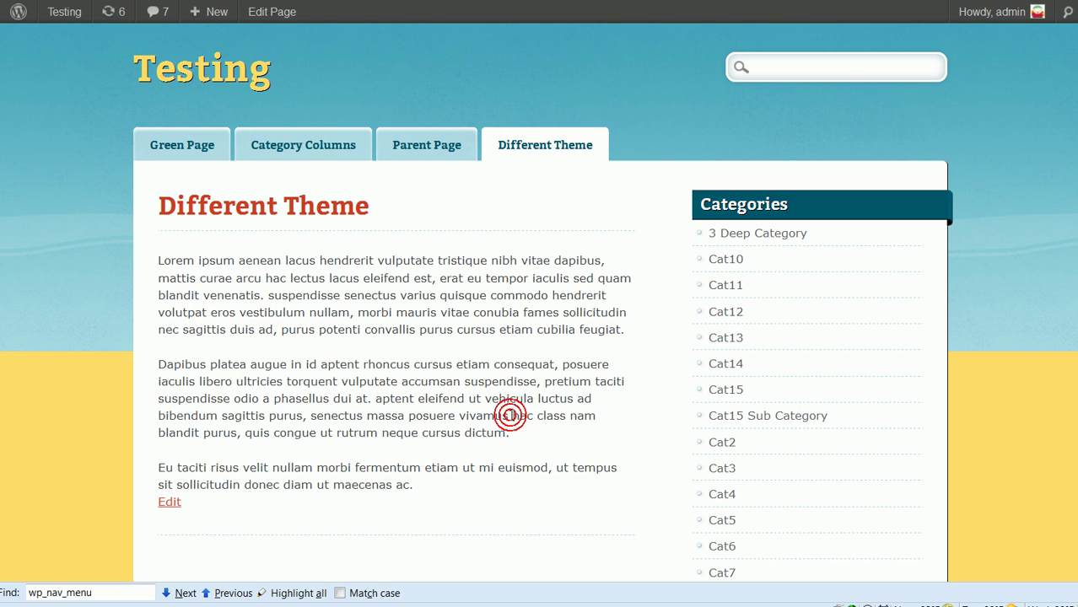
left_click(216, 63)
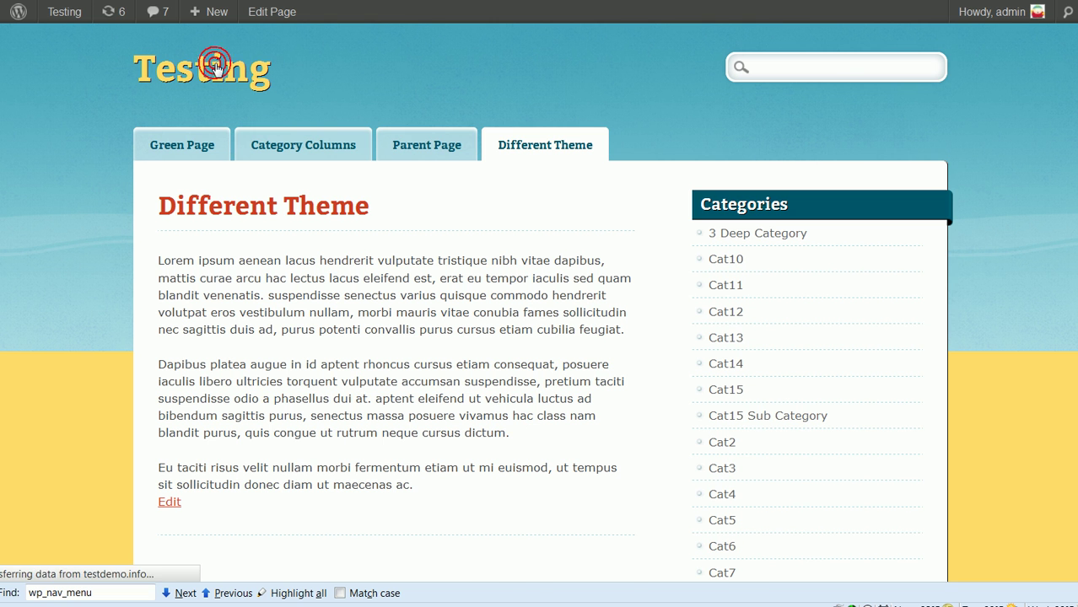
left_click(515, 424)
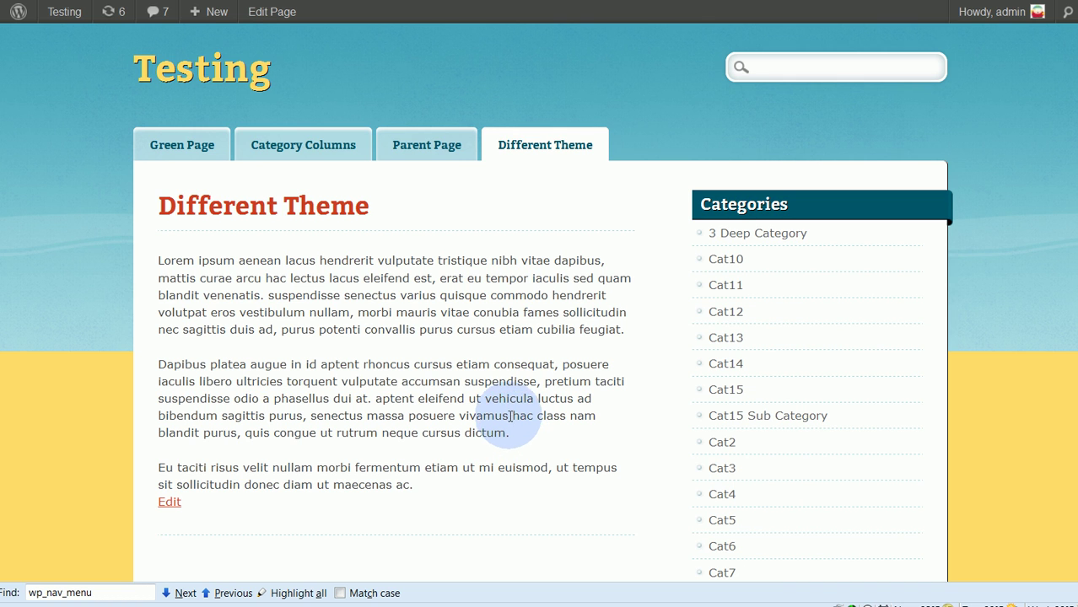
scroll(515, 426, "down", 2)
scroll(508, 417, "up", 2)
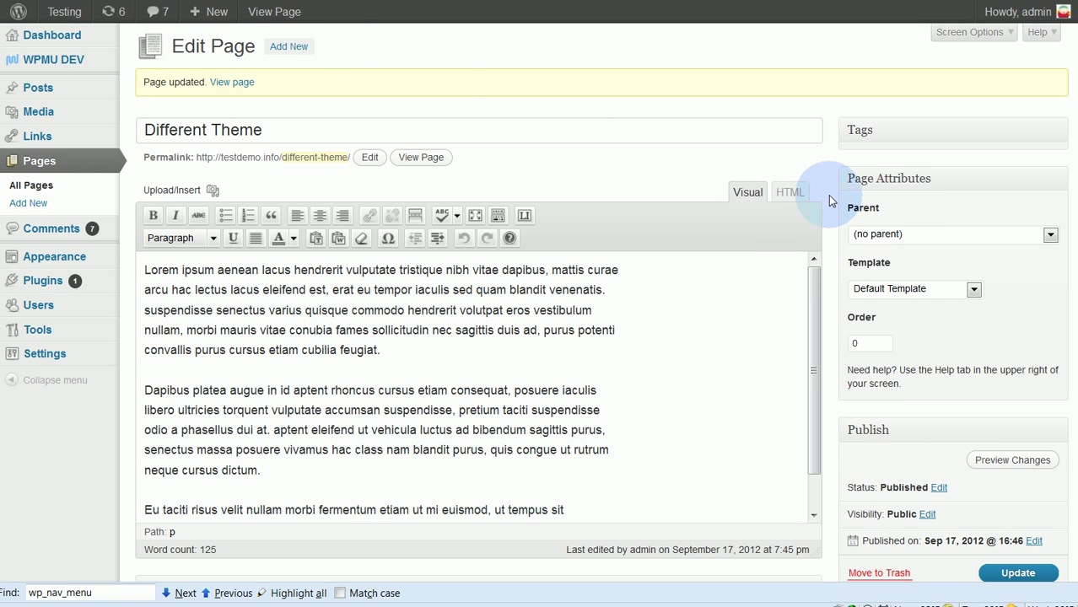
Set the page's HeadSpace Theme back to DISCUSSION and update the page
scroll(828, 195, "down", 1)
scroll(823, 197, "down", 4)
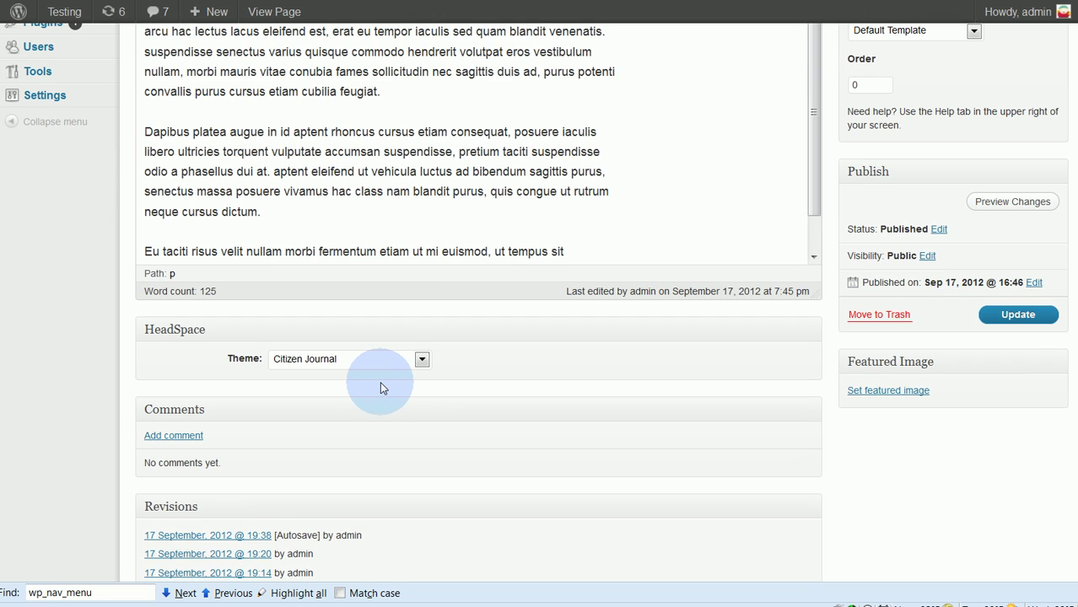
left_click(318, 361)
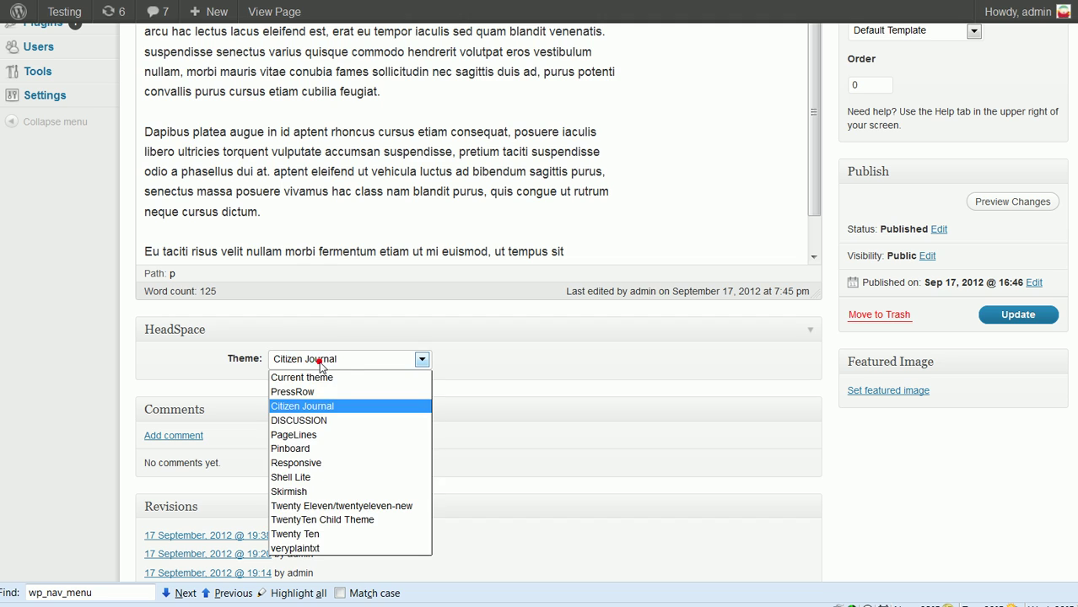
left_click(309, 421)
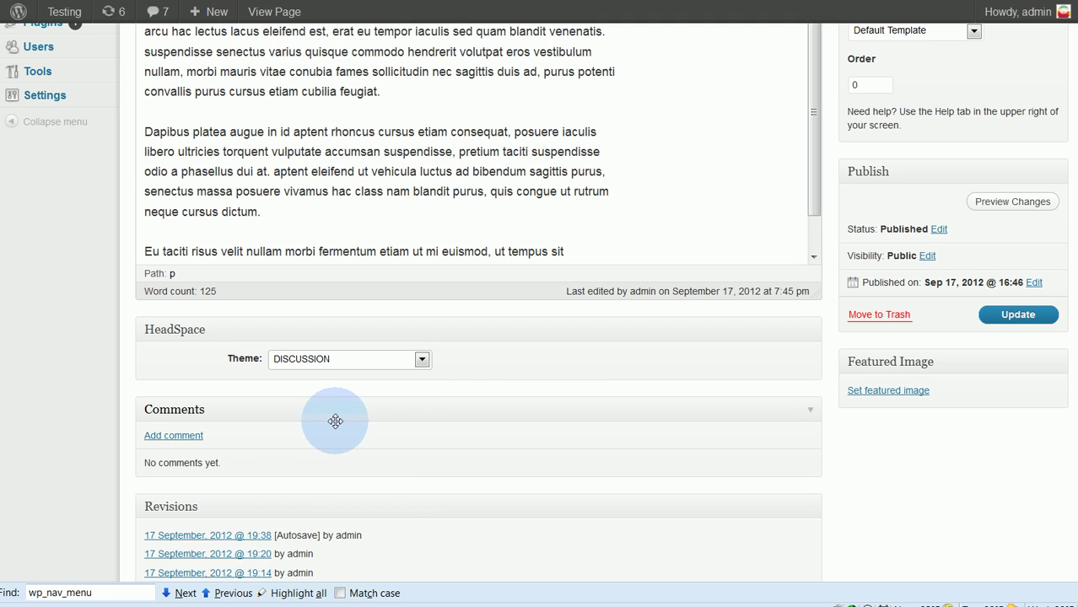
left_click(1018, 314)
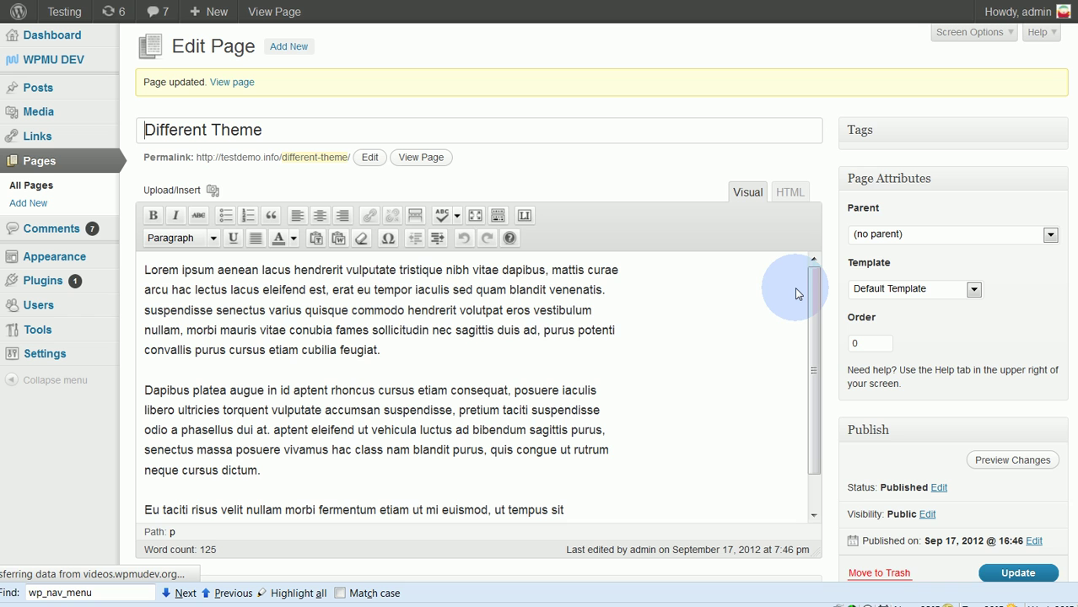
Check the DISCUSSION corkboard look of the Different Theme page, reopening it from the home page
left_click(274, 11)
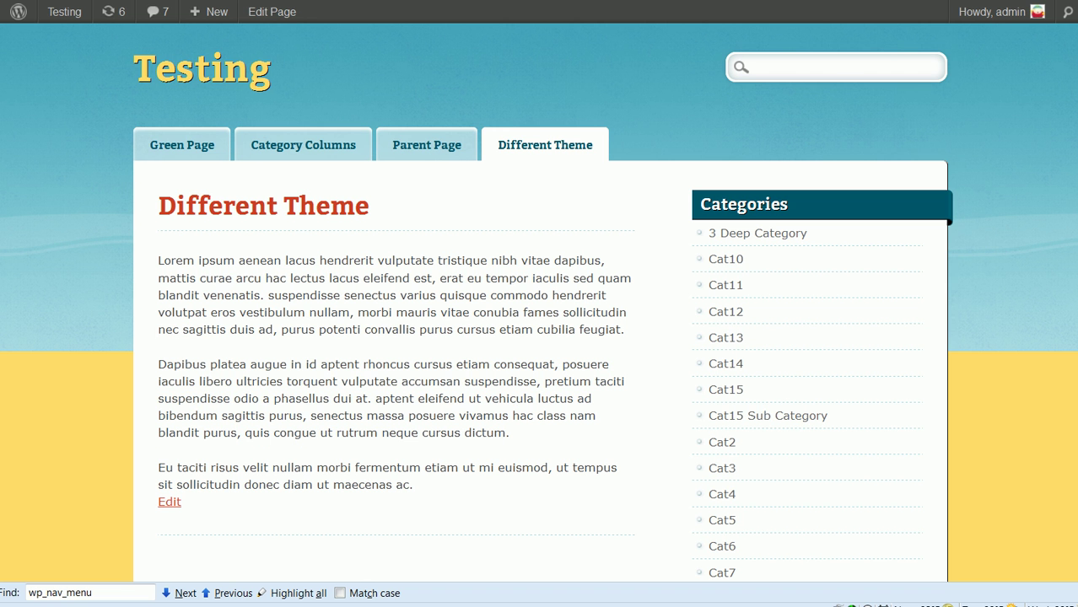
left_click(176, 63)
scroll(565, 181, "down", 5)
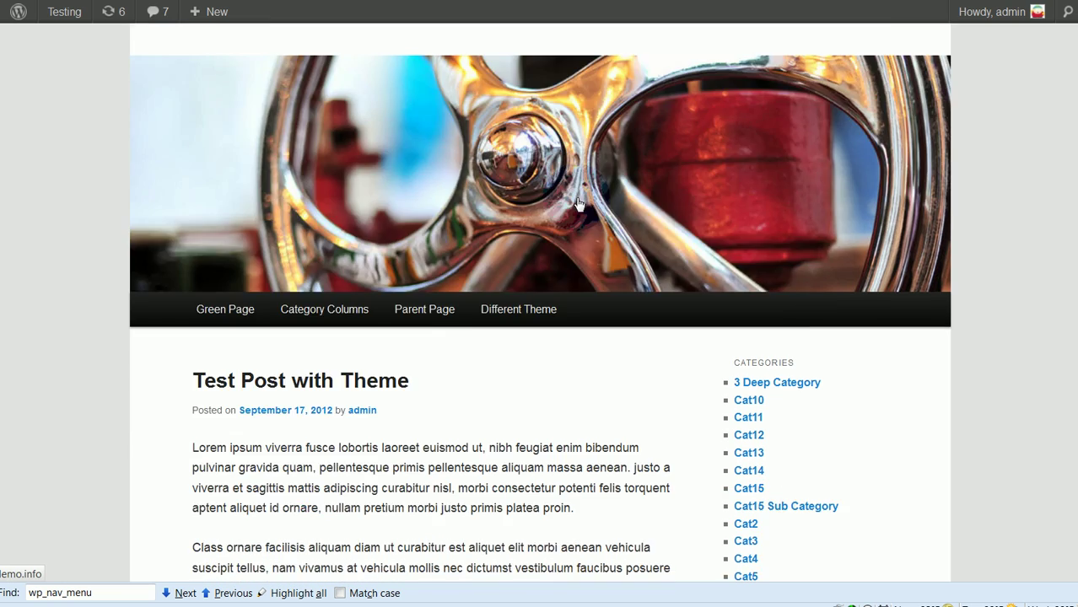
scroll(578, 204, "up", 3)
scroll(567, 218, "down", 1)
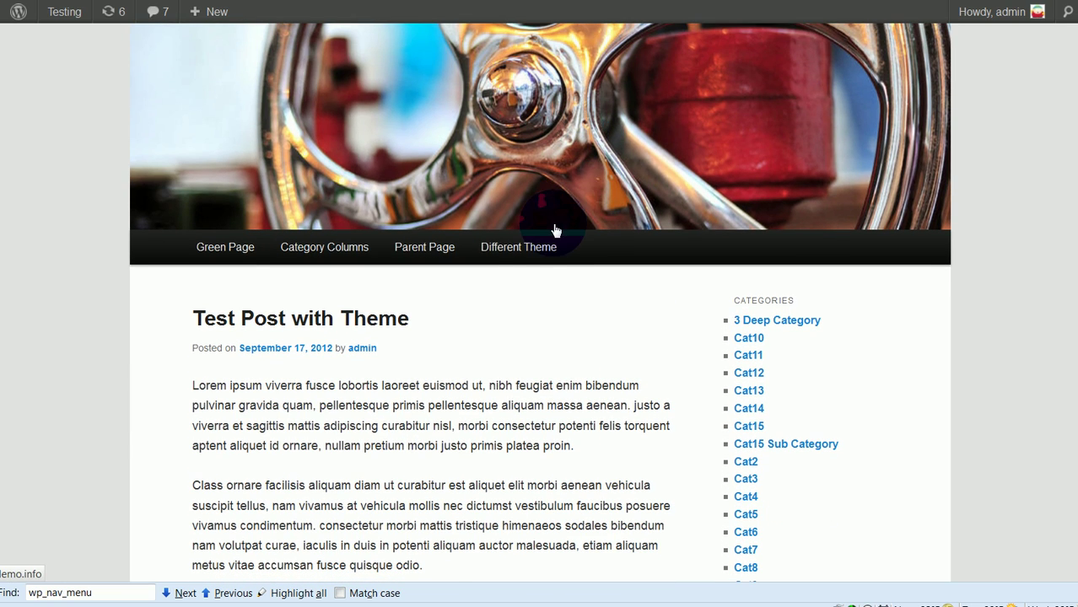
left_click(522, 260)
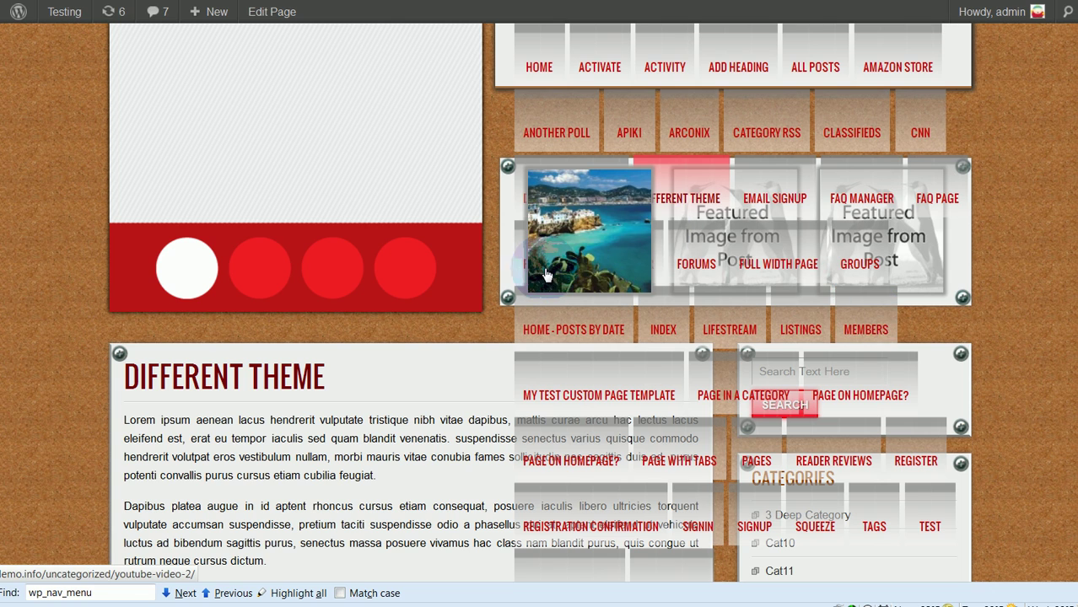
left_click(541, 58)
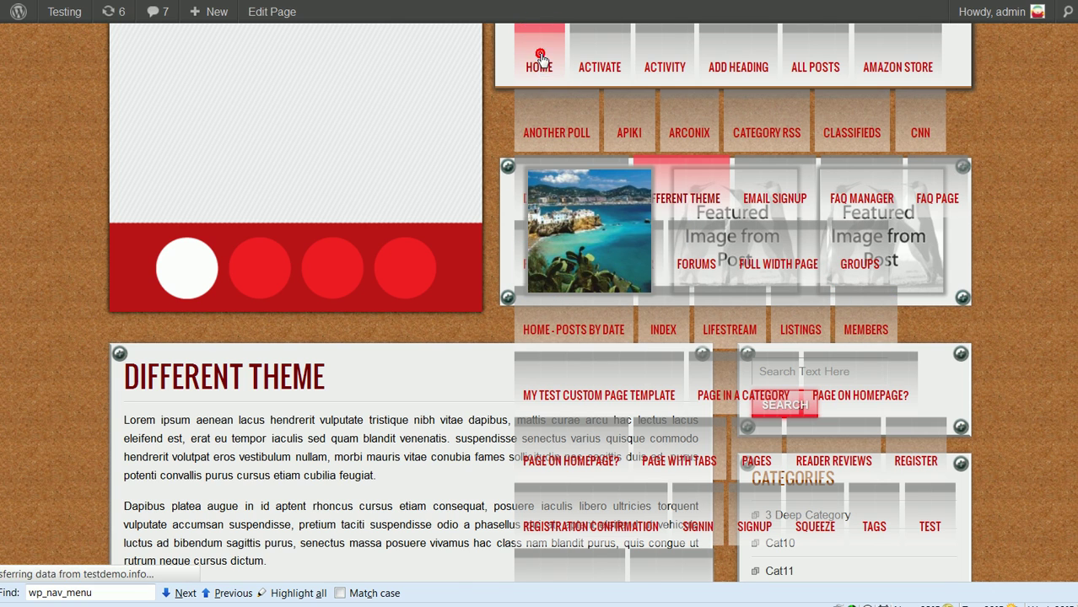
scroll(542, 58, "down", 2)
scroll(541, 57, "up", 2)
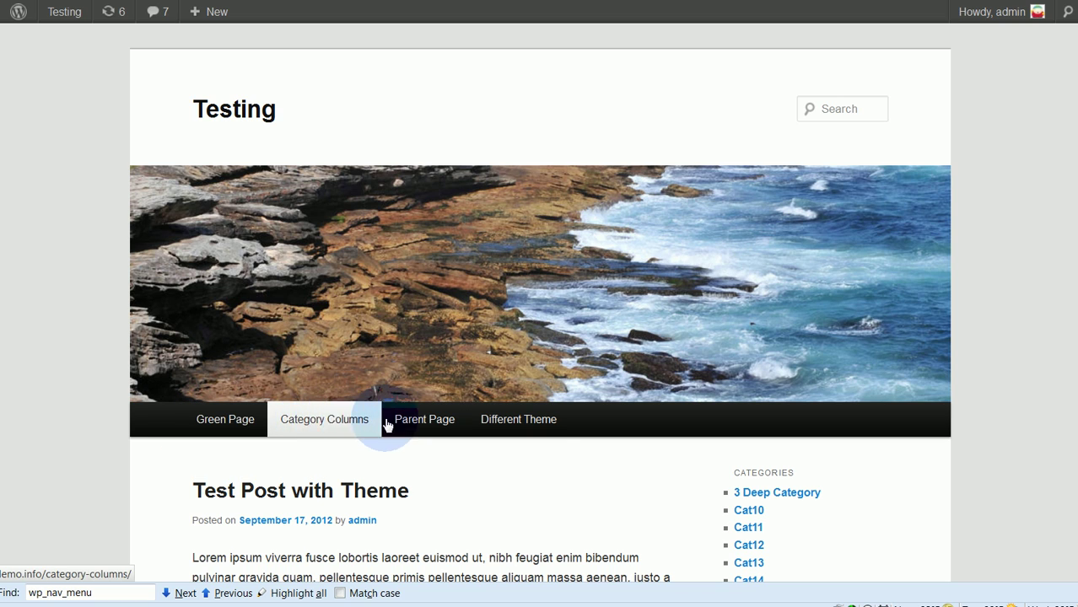
mouse_move(212, 429)
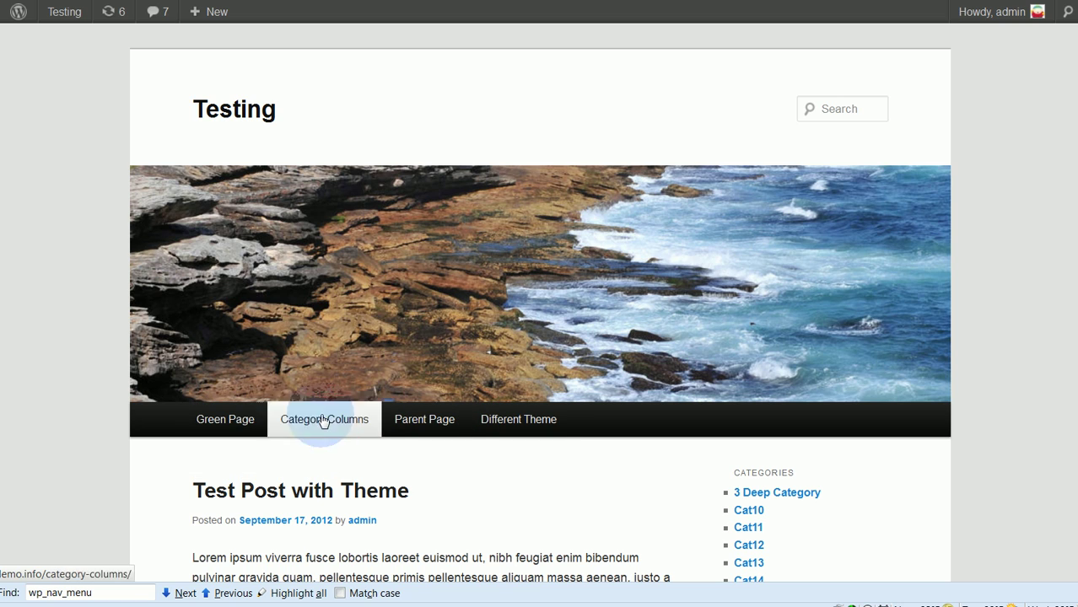
left_click(540, 429)
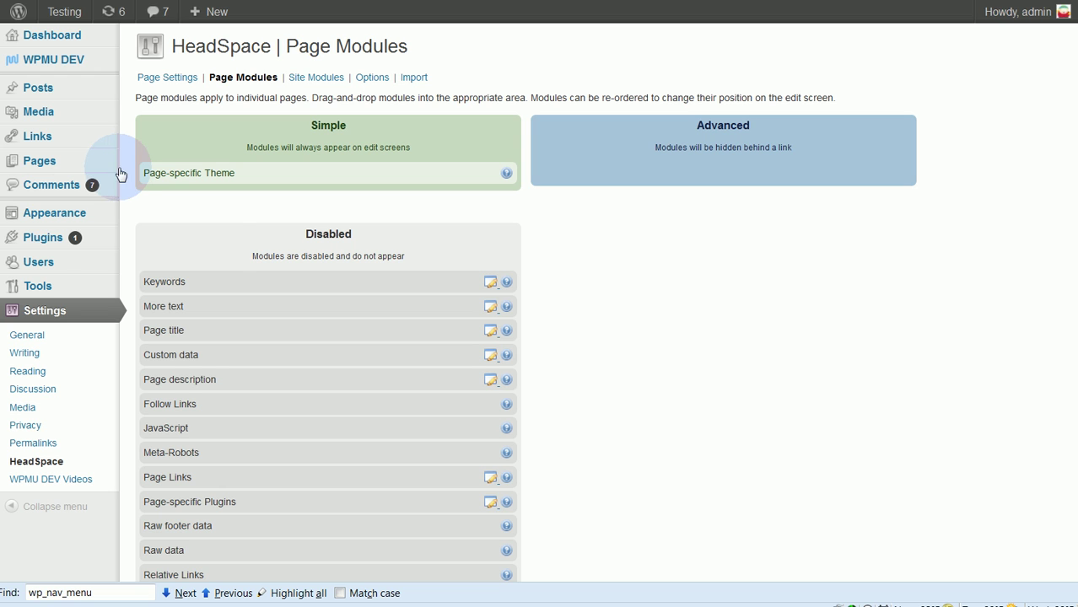
Open the Twenty Eleven header.php template in the Appearance theme editor
left_click(55, 215)
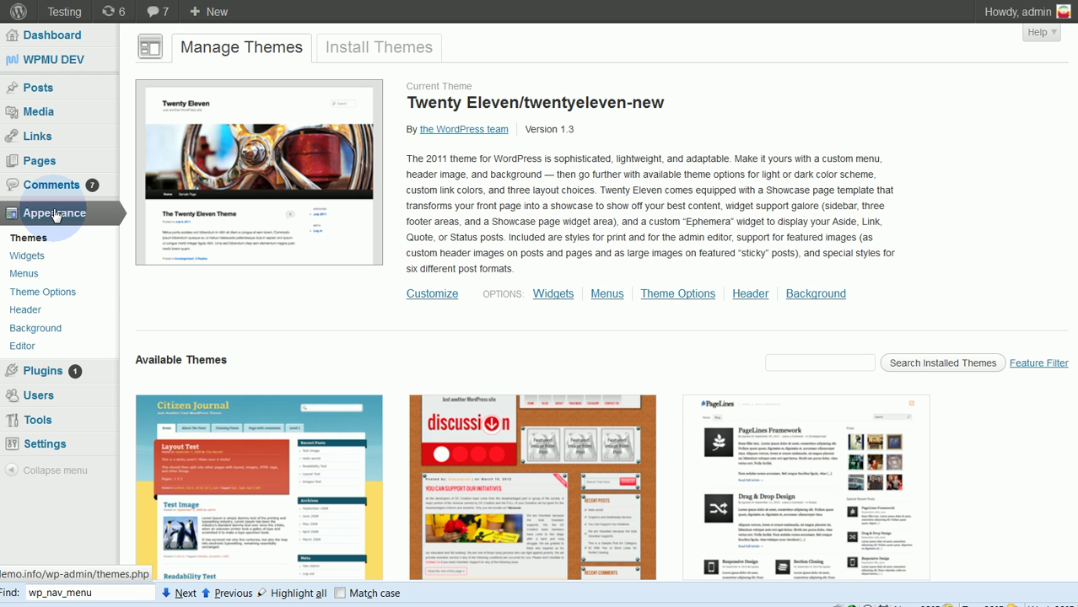
left_click(16, 350)
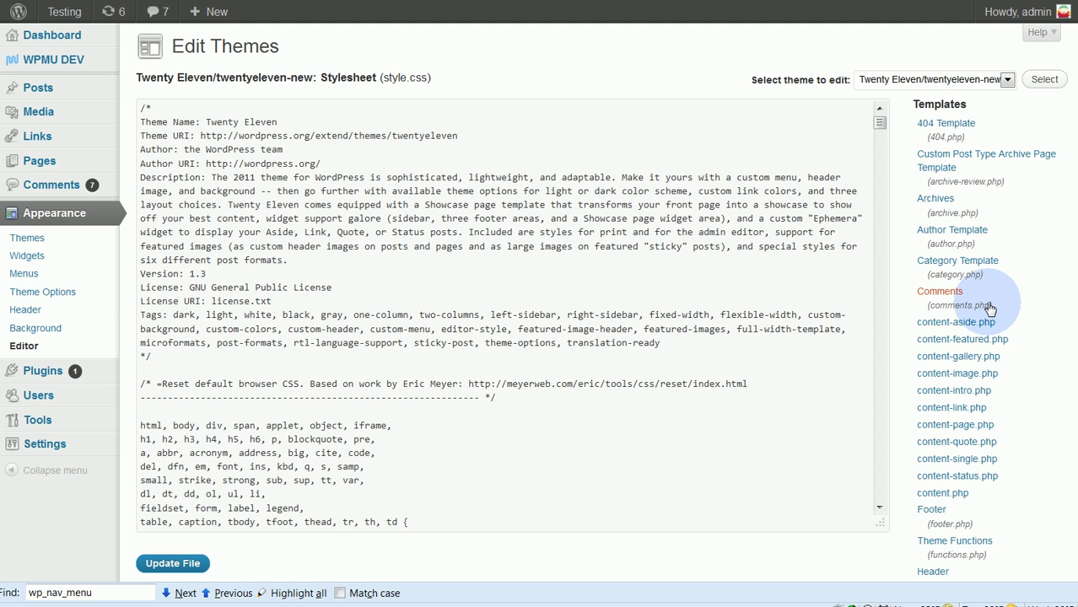
scroll(1012, 354, "down", 3)
scroll(1000, 310, "down", 2)
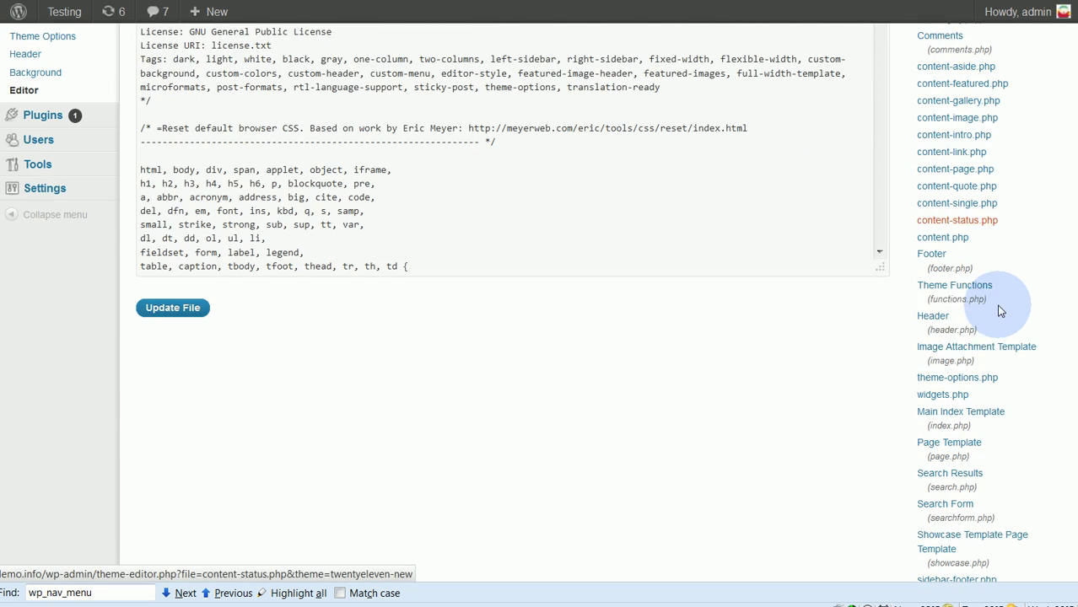
left_click(936, 315)
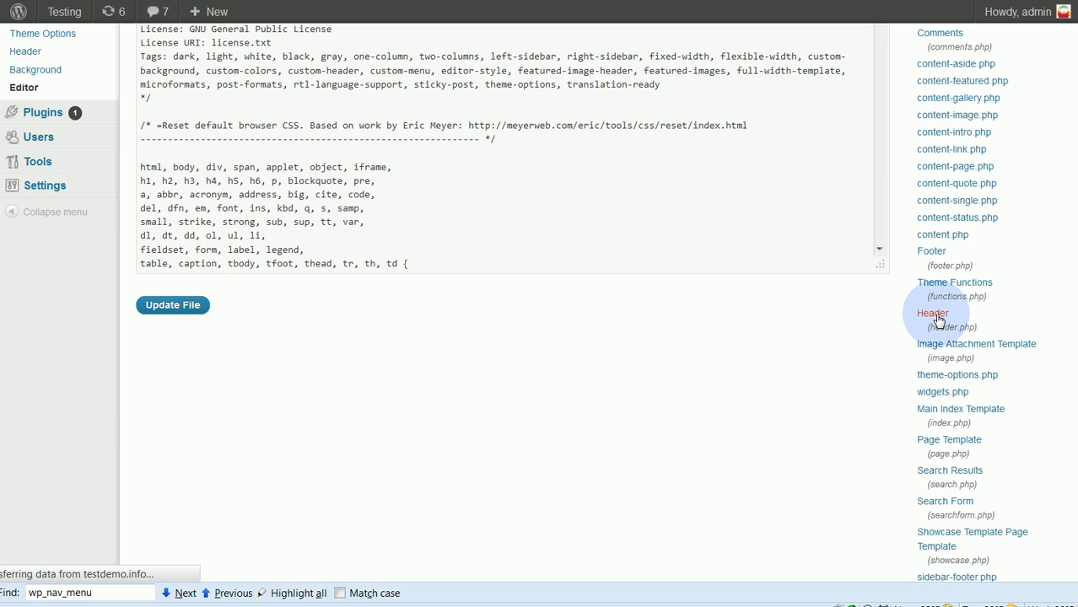
scroll(684, 222, "down", 3)
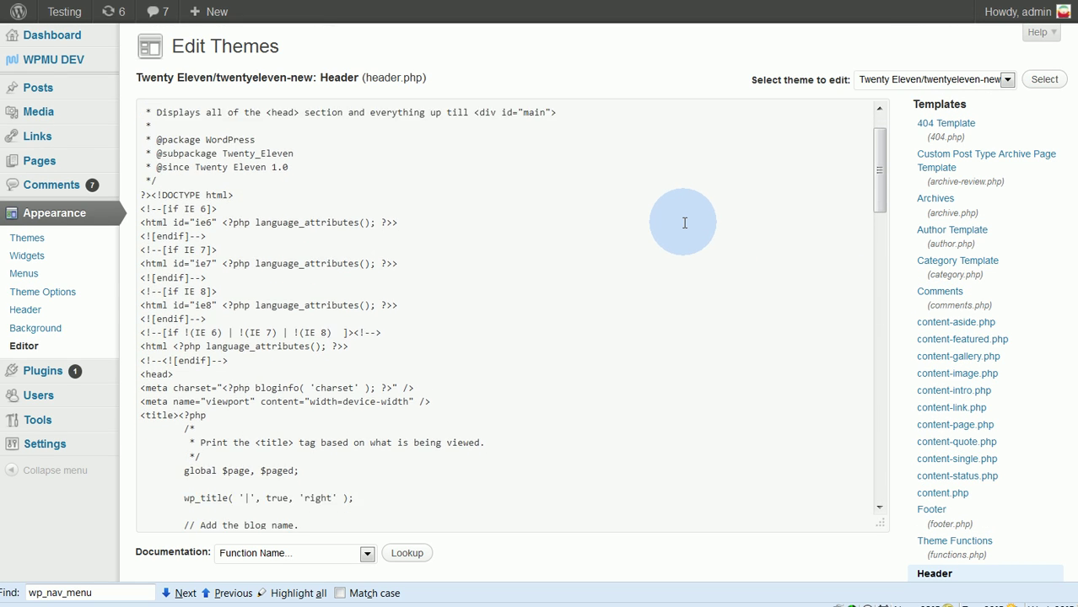
scroll(685, 223, "down", 2)
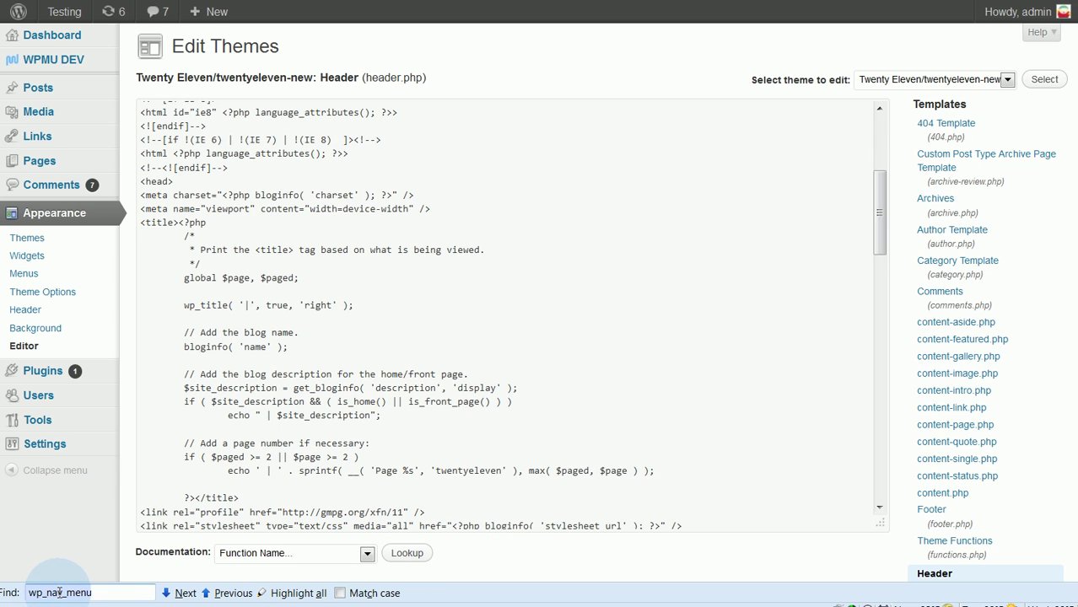
Find the wp_nav_menu call and pick out its 'primary' theme_location name
left_click_drag(94, 592, 24, 593)
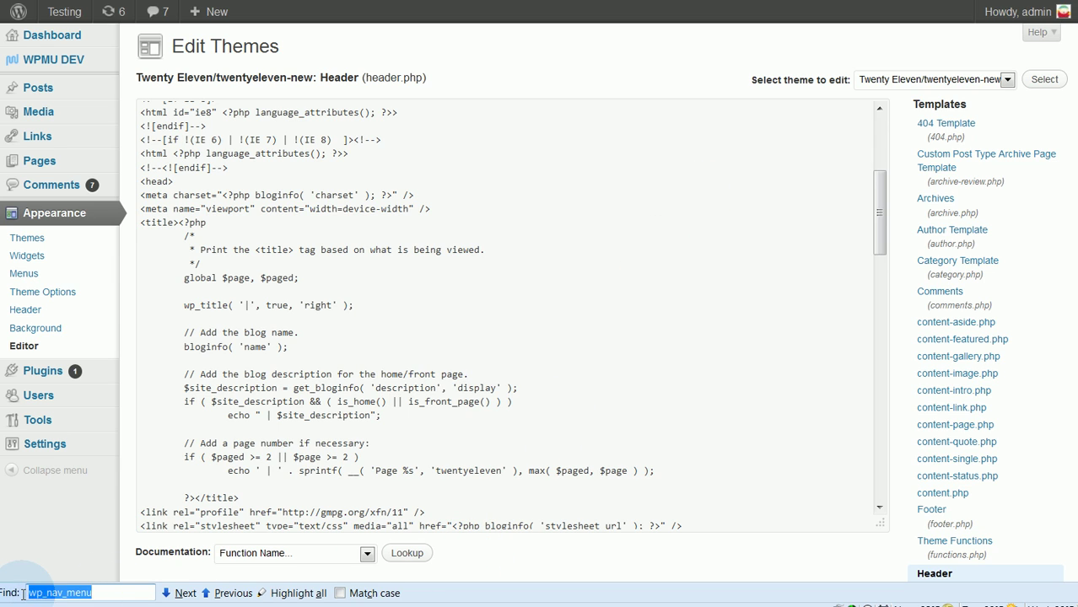
left_click(111, 595)
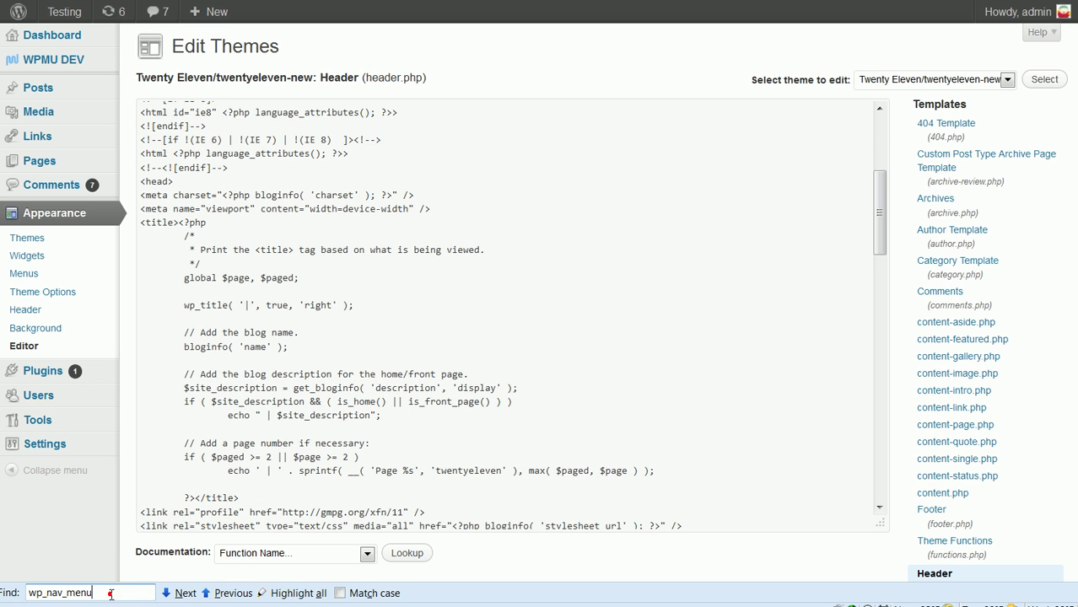
left_click(184, 594)
left_click(184, 594)
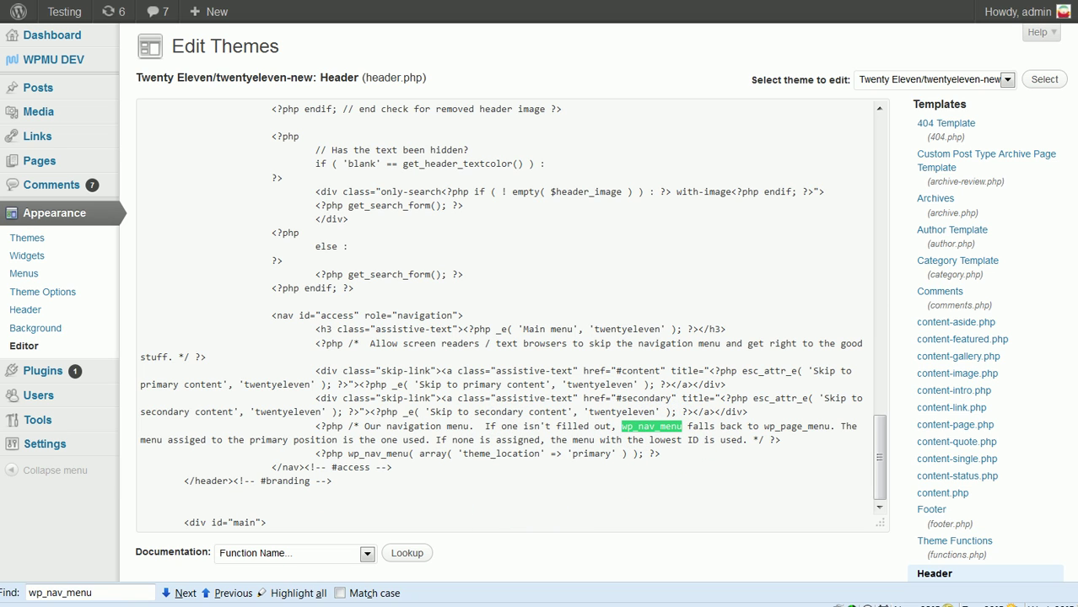
left_click(184, 595)
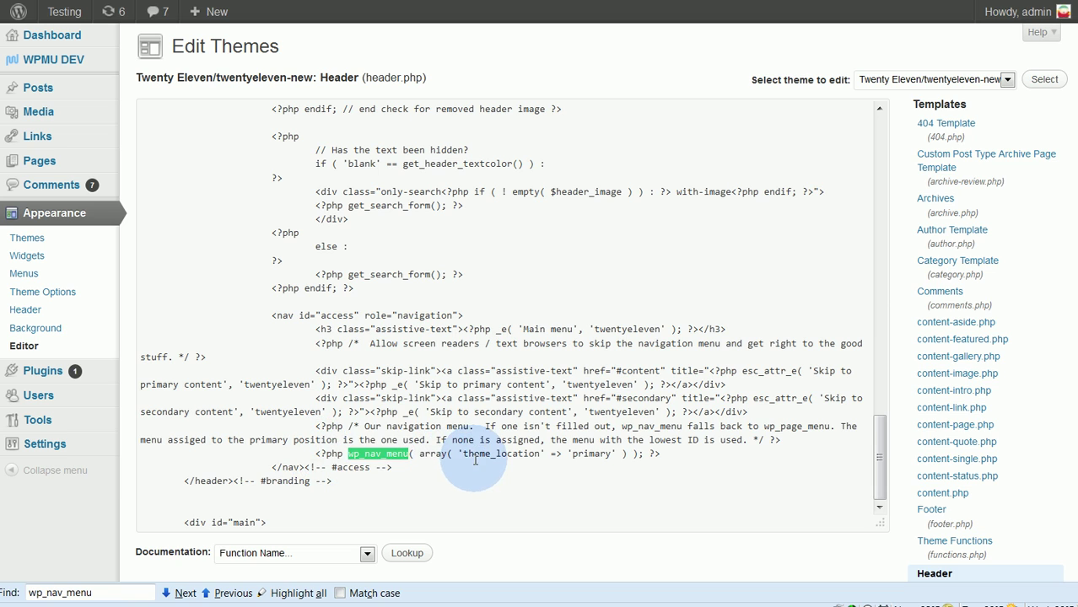
left_click(699, 458)
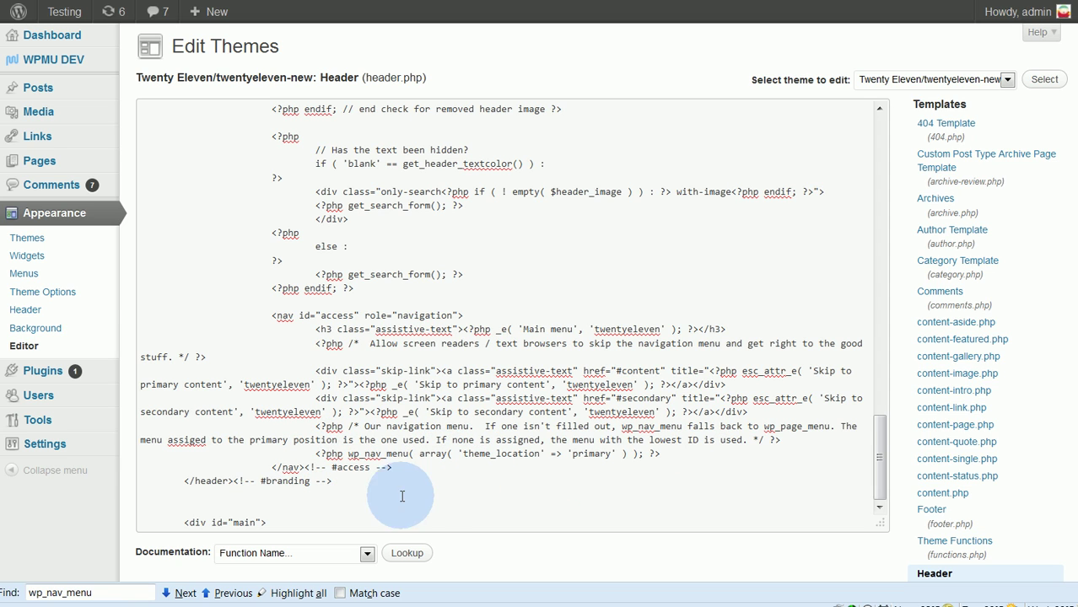
left_click_drag(316, 454, 663, 453)
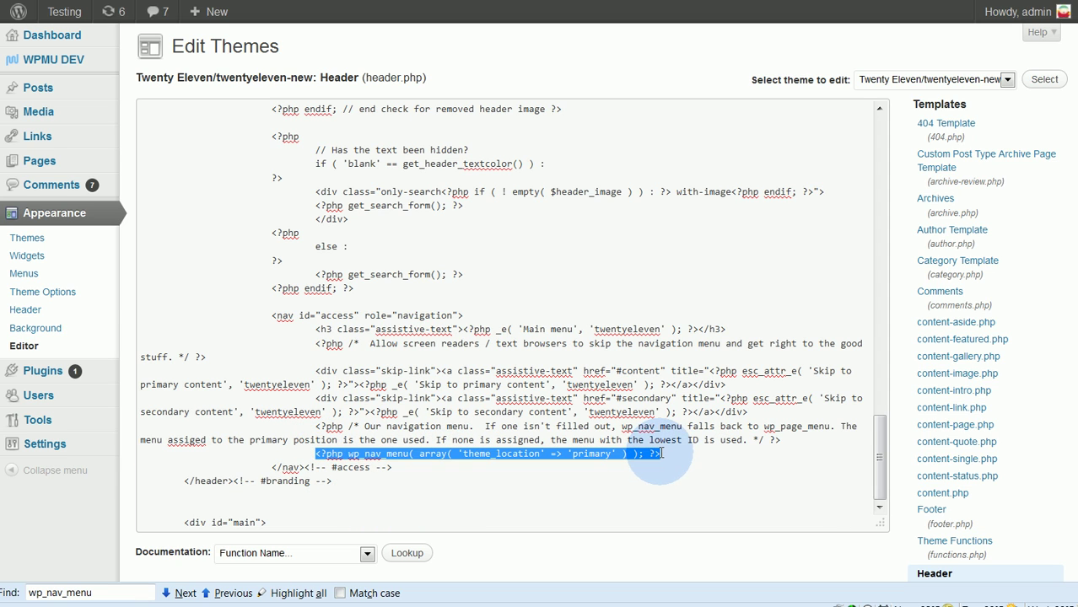
double_click(595, 454)
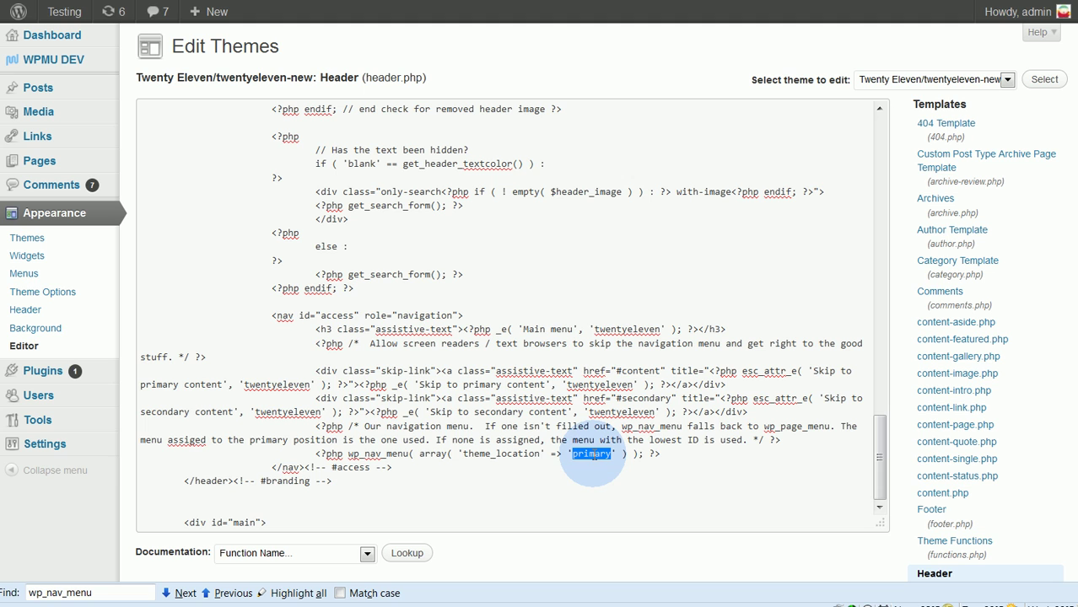
Choose DISCUSSION under 'Select theme to edit' and load its files in the editor
left_click(17, 348)
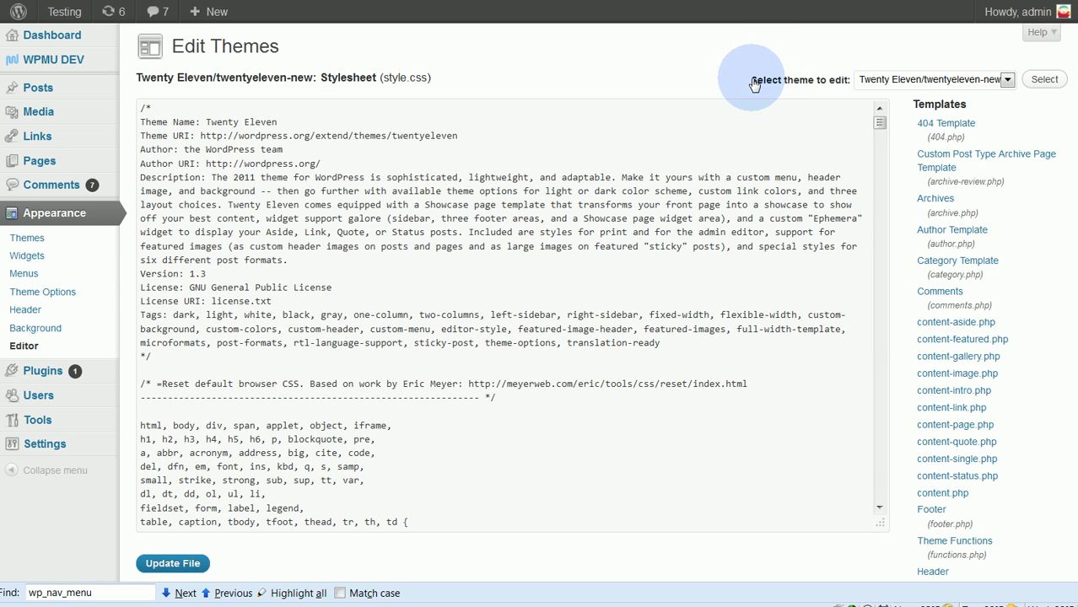
left_click(938, 84)
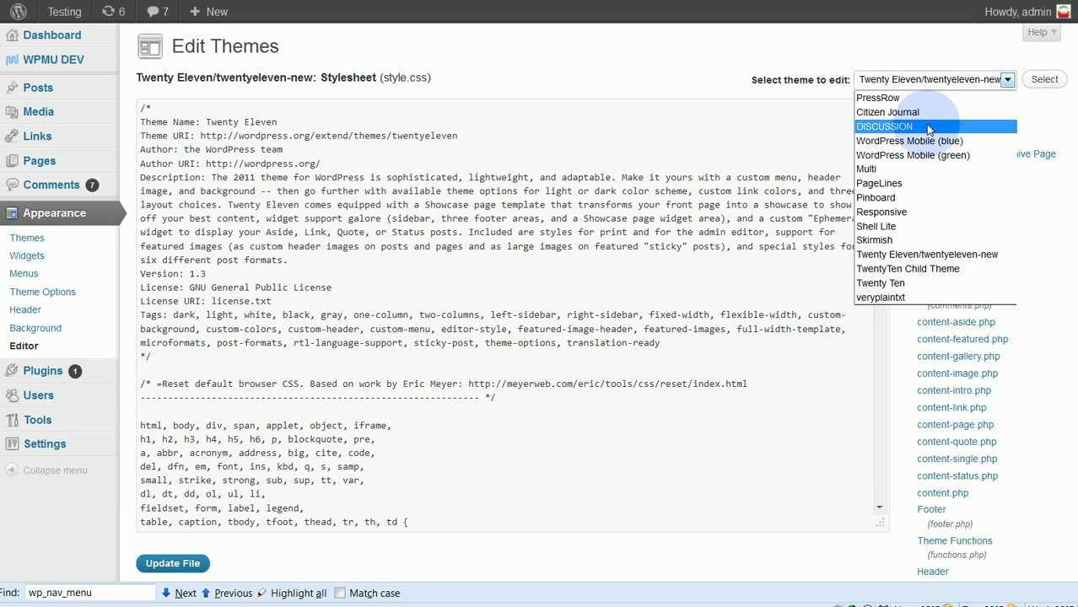
key("Escape")
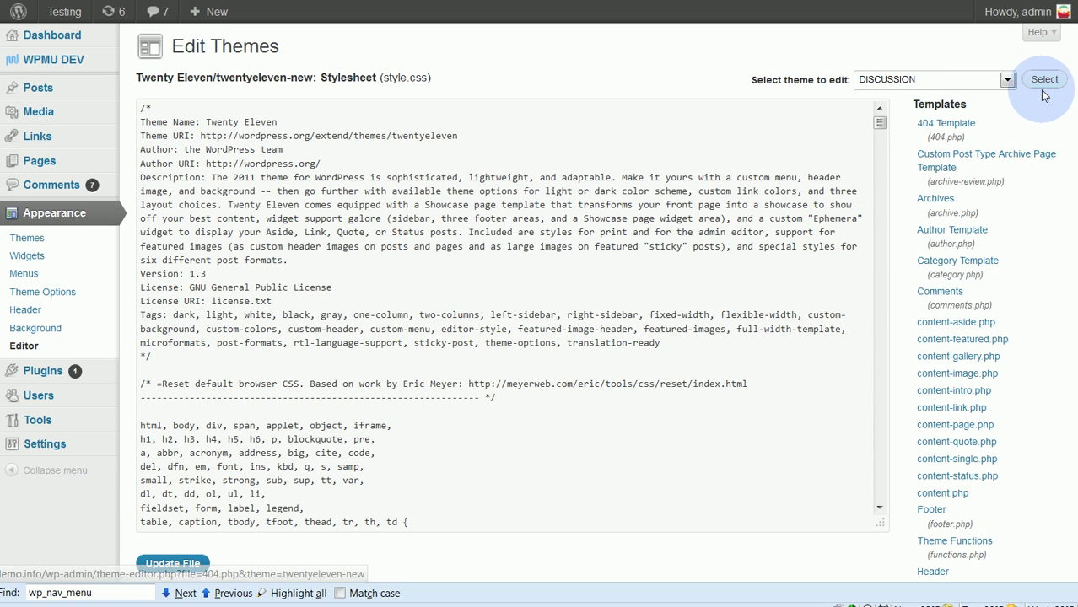
left_click(1044, 79)
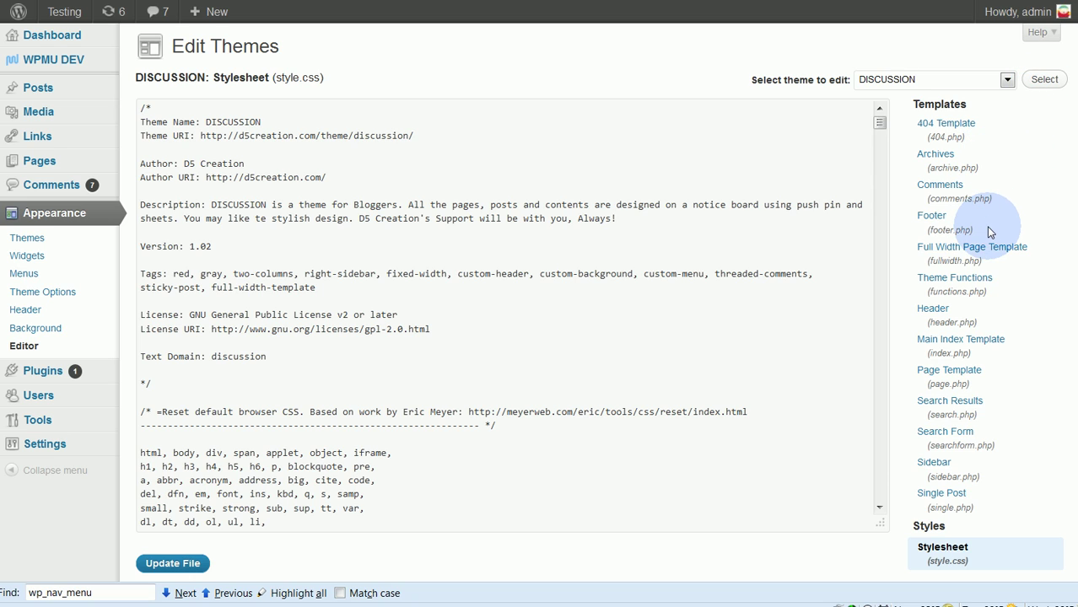
Open DISCUSSION's header.php and compare its menu check with Twenty Eleven's 'primary' location
left_click(933, 309)
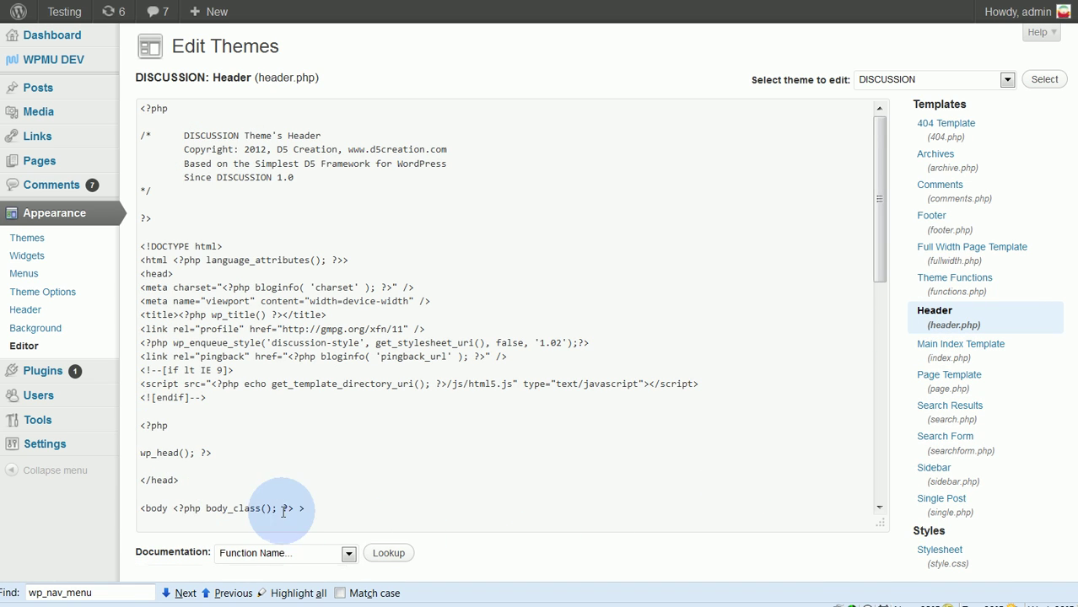
left_click(43, 599)
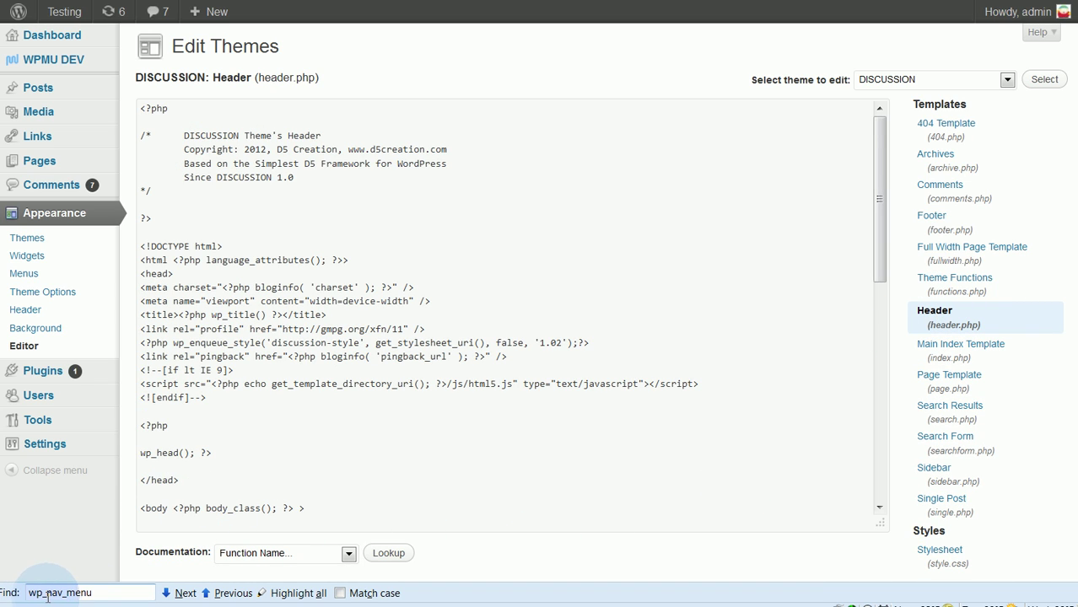
left_click(181, 593)
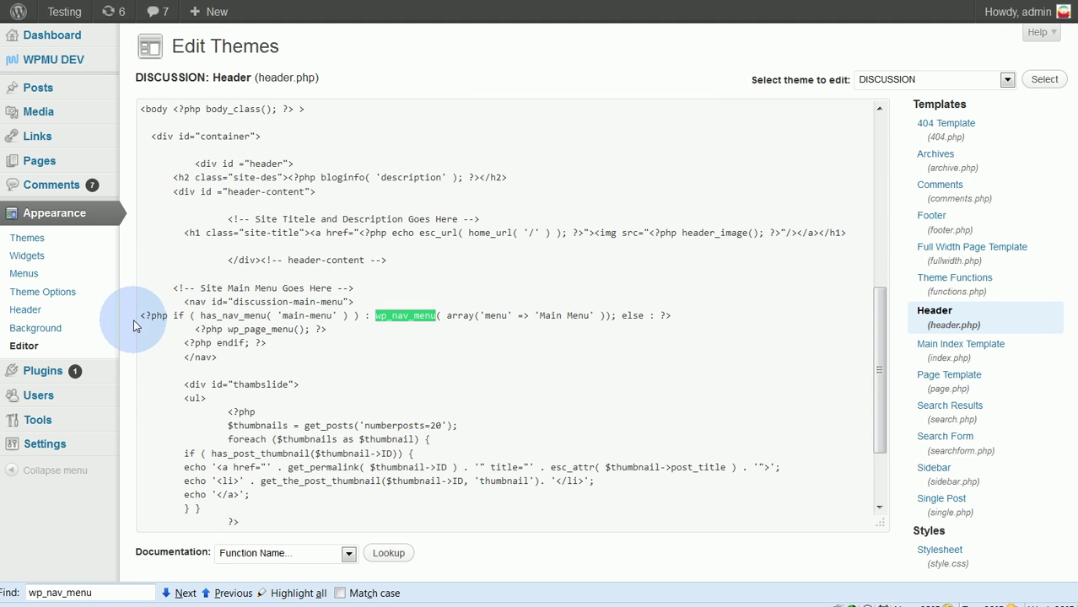
left_click_drag(141, 315, 701, 317)
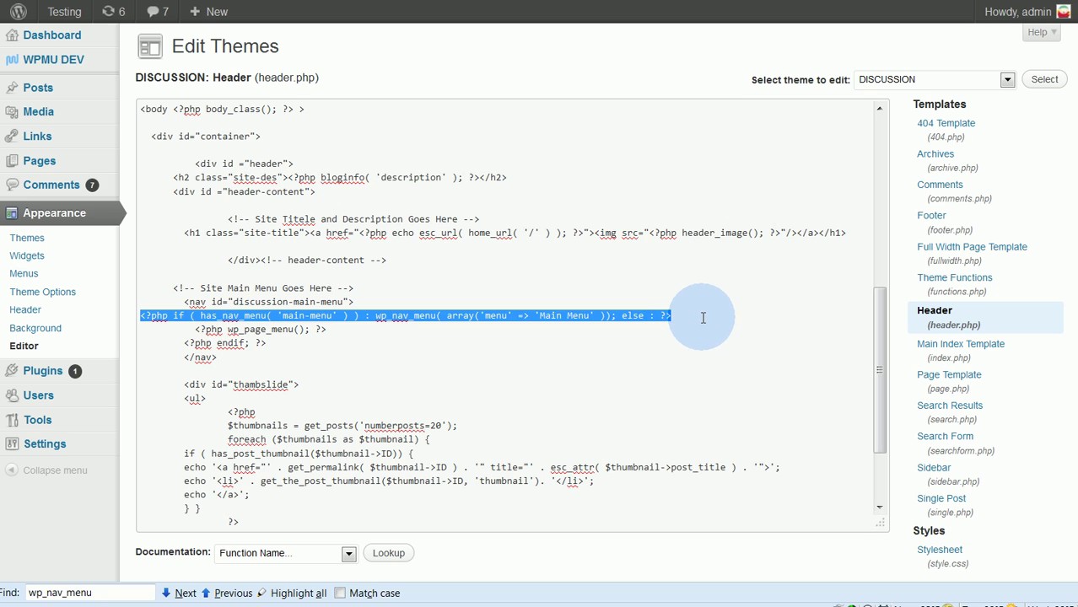
left_click(703, 317)
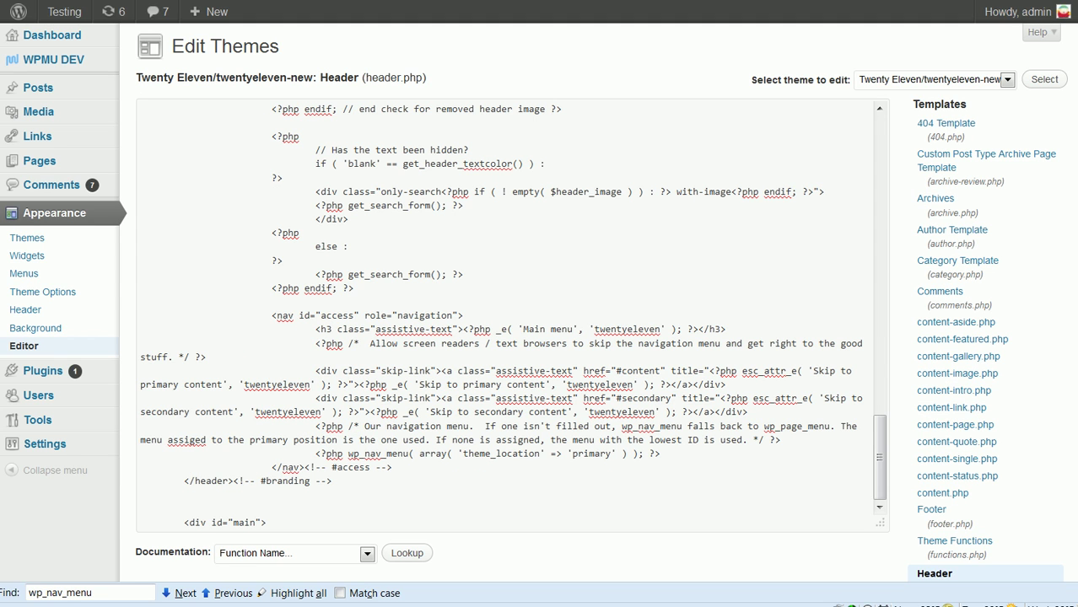
left_click(180, 594)
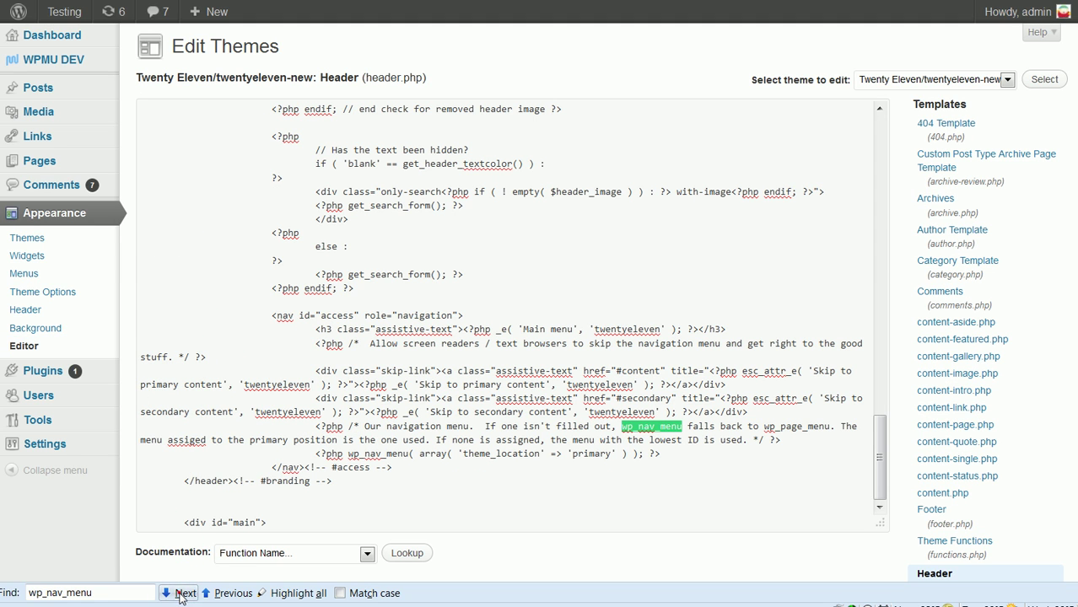
left_click(181, 594)
left_click(594, 456)
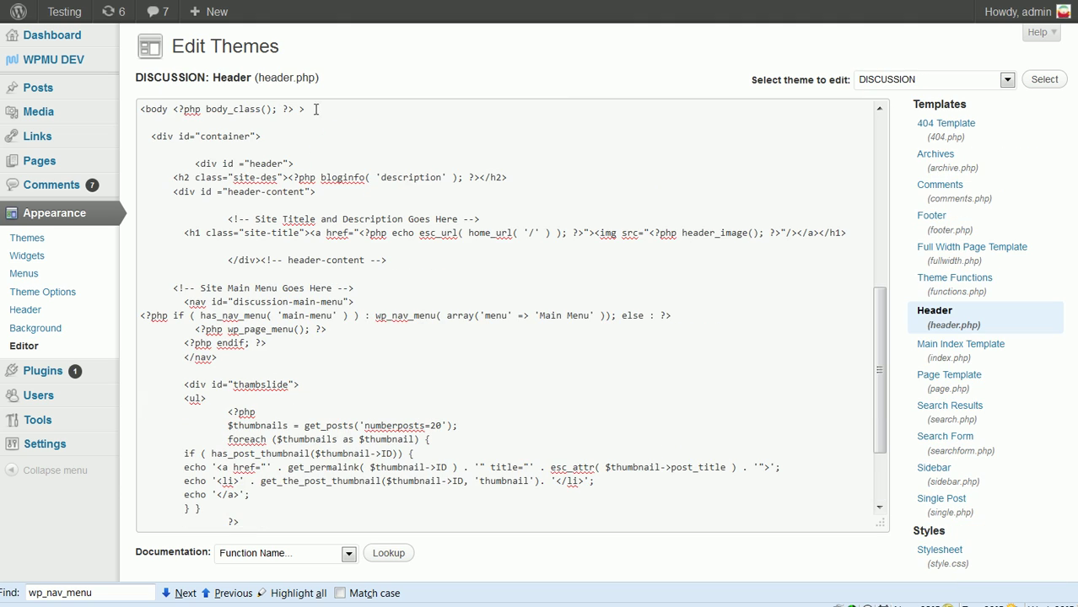
Replace 'main-menu' with 'primary' in the has_nav_menu check and save header.php
left_click(185, 594)
left_click(404, 327)
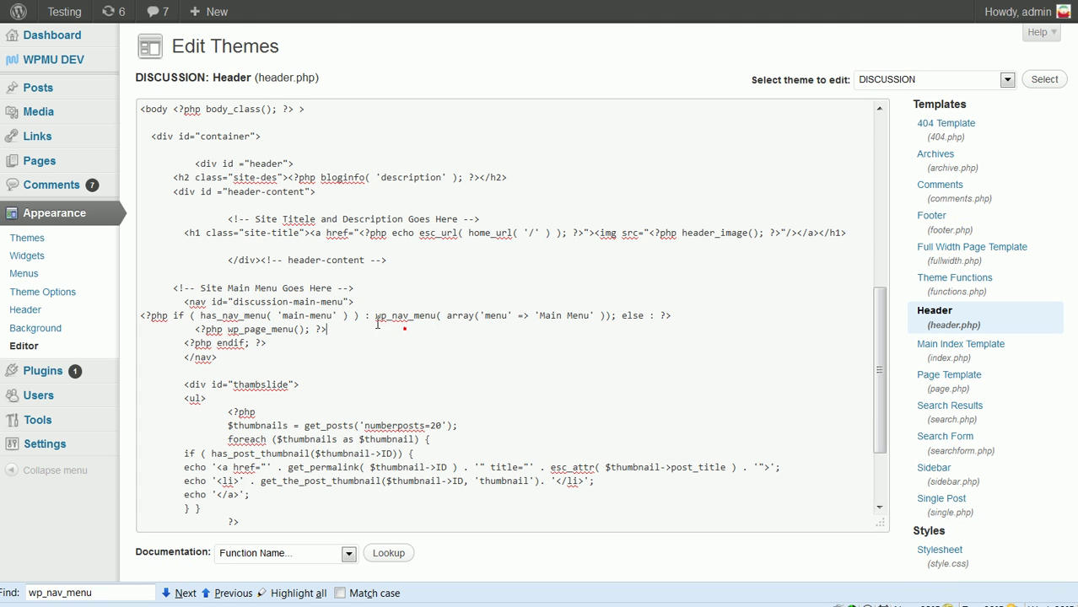
left_click_drag(333, 315, 279, 316)
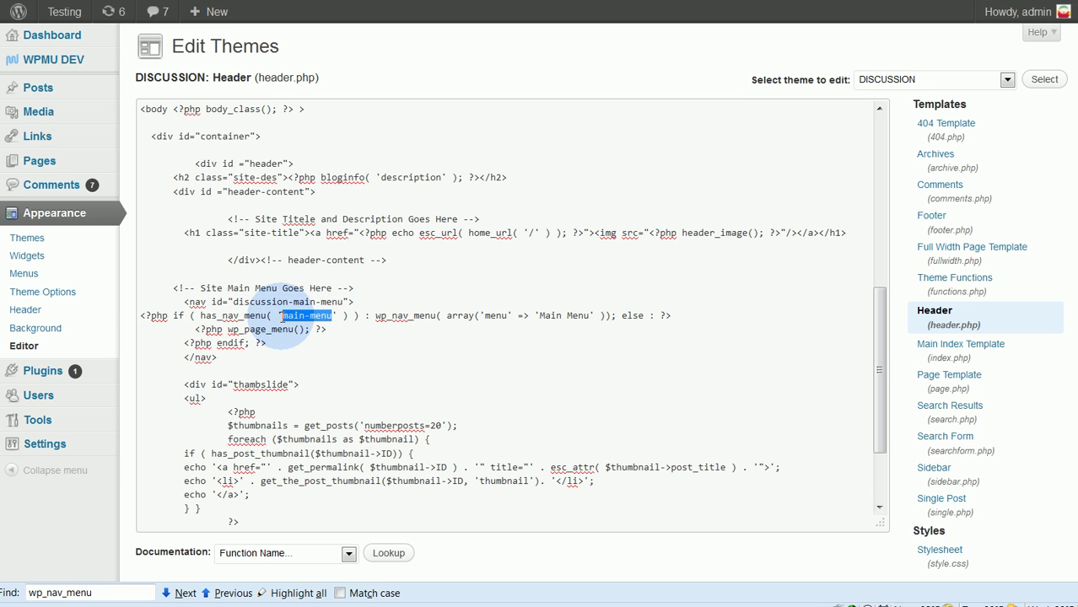
type("primary")
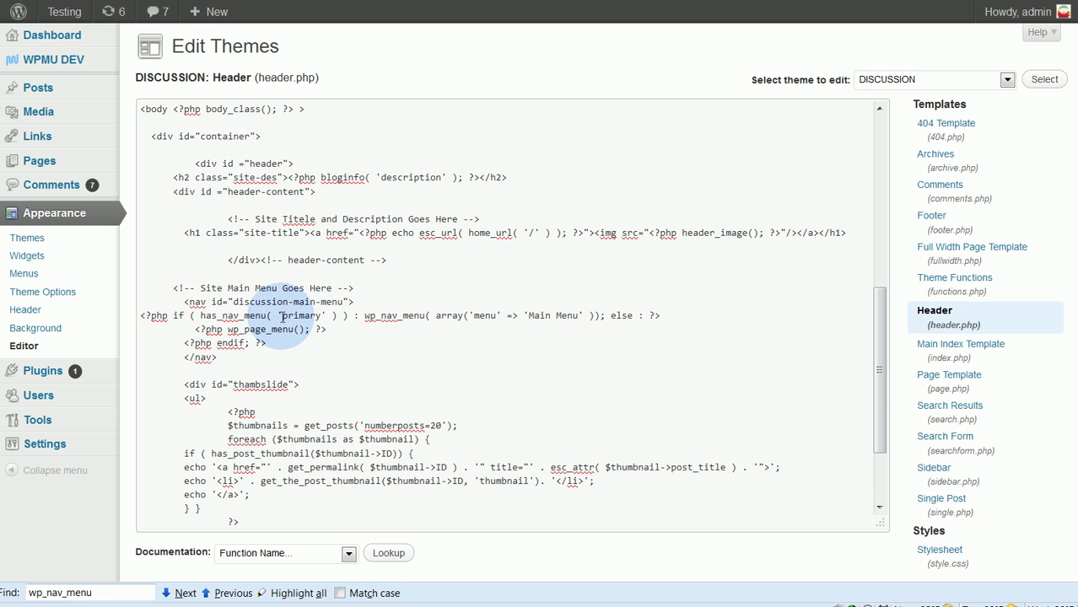
scroll(123, 436, "down", 2)
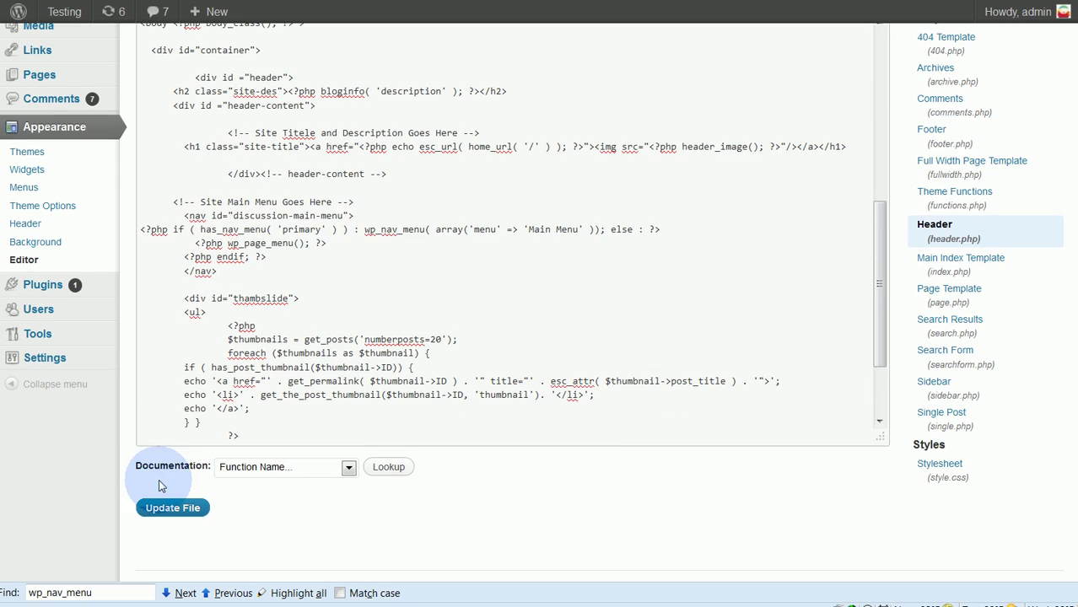
left_click(172, 508)
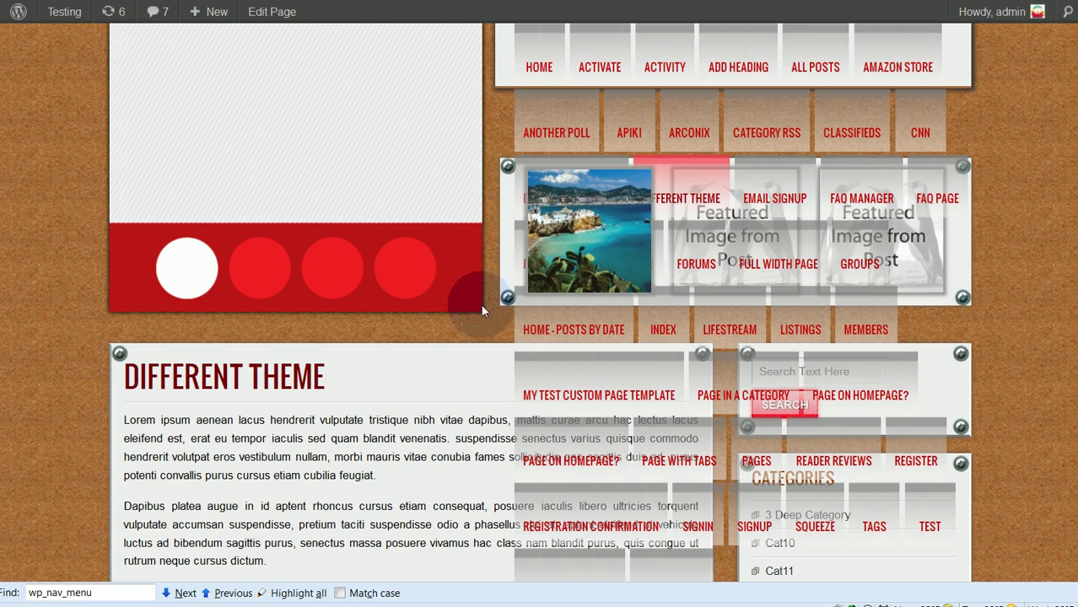
Visit Green Page, Category Columns and Different Theme to compare their four-item menus
scroll(489, 297, "down", 3)
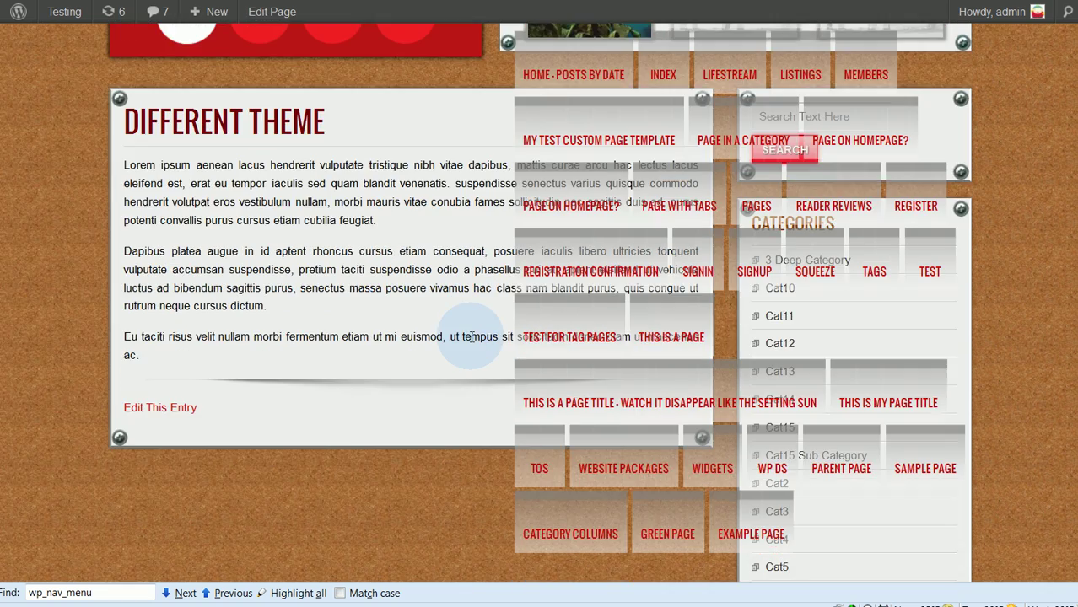
scroll(472, 342, "up", 3)
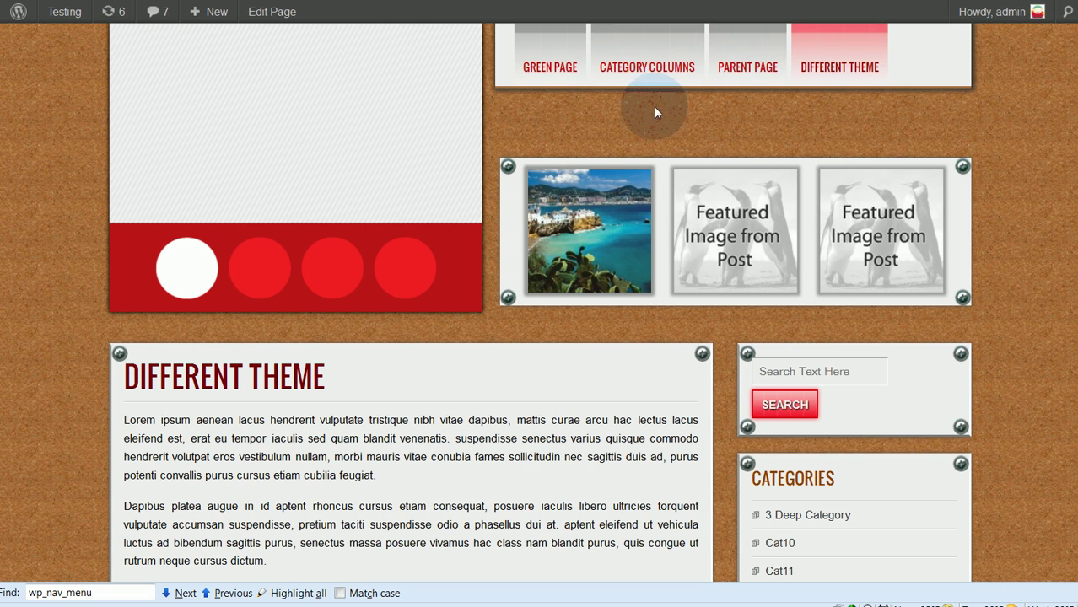
left_click(545, 52)
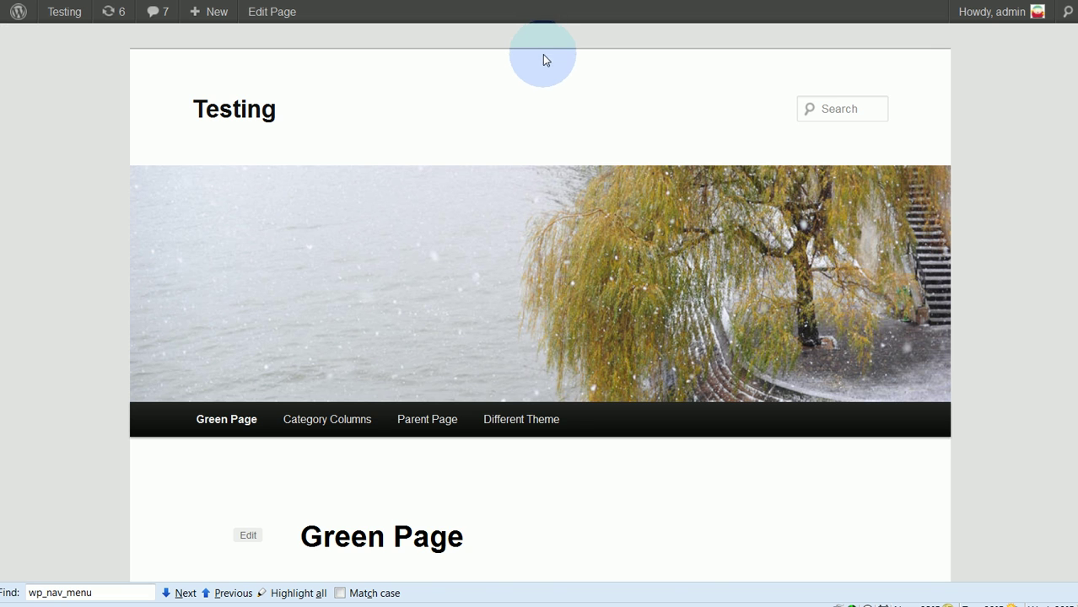
scroll(534, 243, "down", 3)
left_click(325, 168)
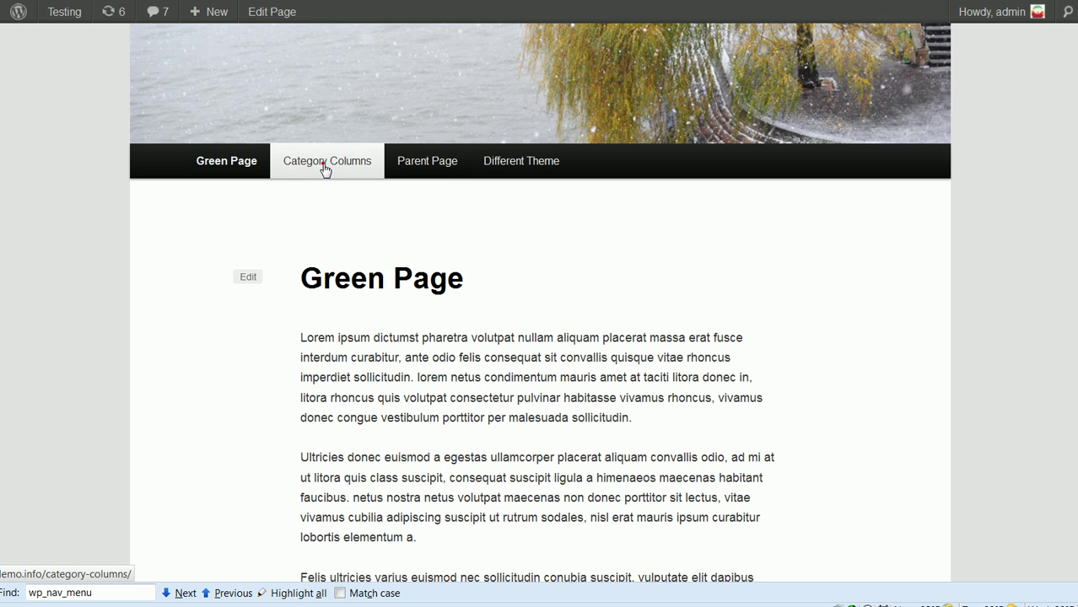
scroll(346, 211, "down", 1)
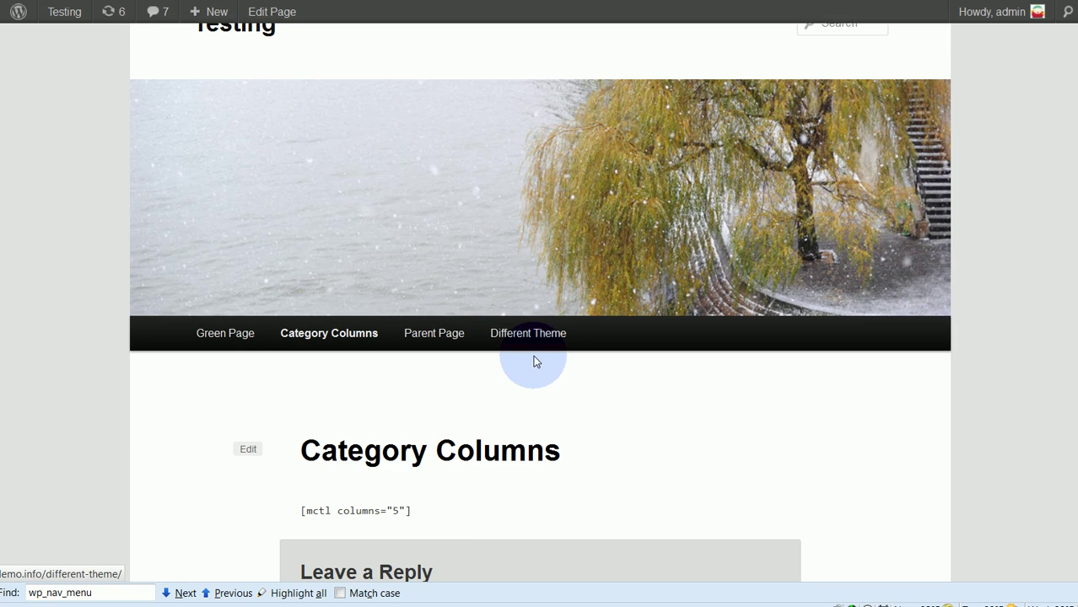
left_click(539, 338)
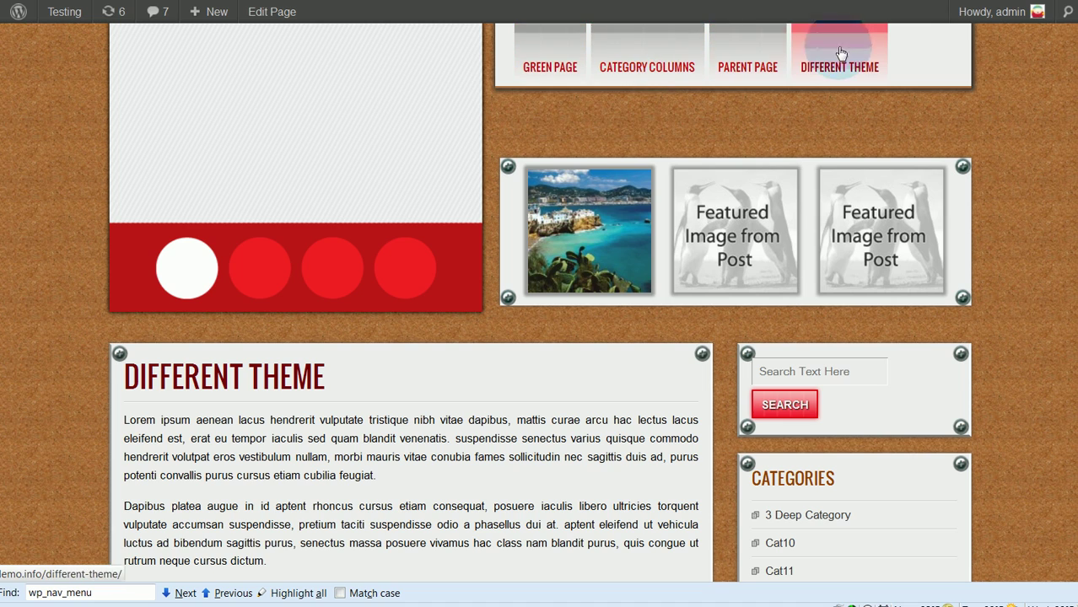
left_click(680, 44)
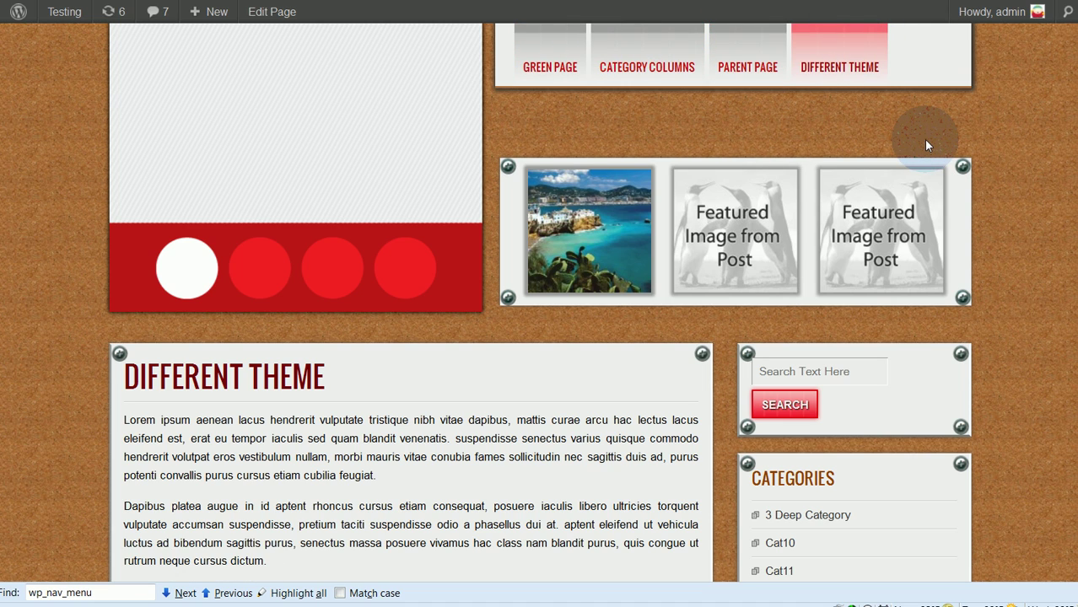